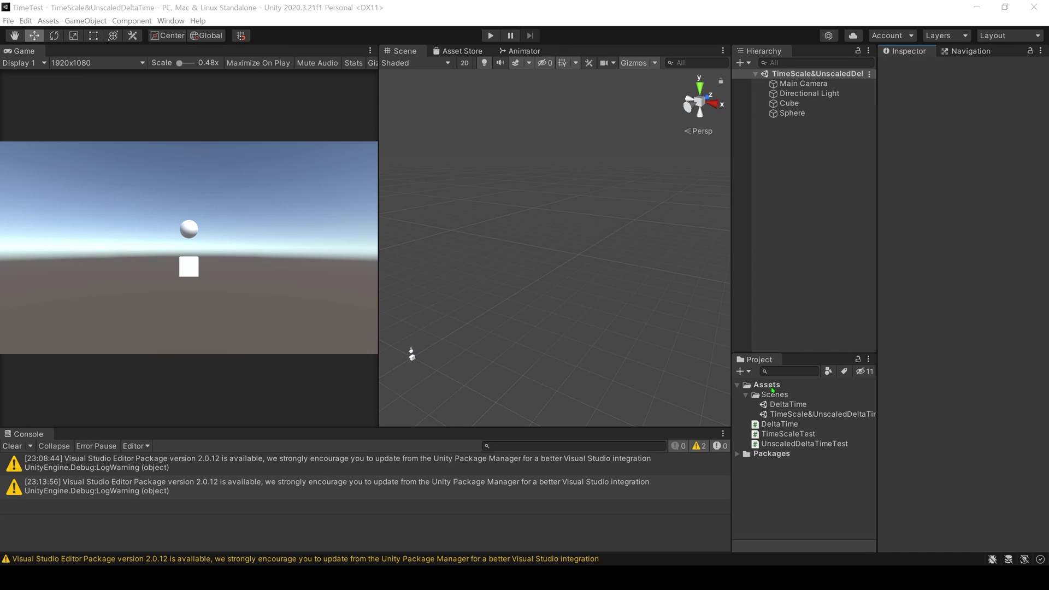
Step: Create a new scene named TimeETC in the Scenes folder and open it
left_click(775, 395)
right_click(775, 395)
mouse_move(798, 106)
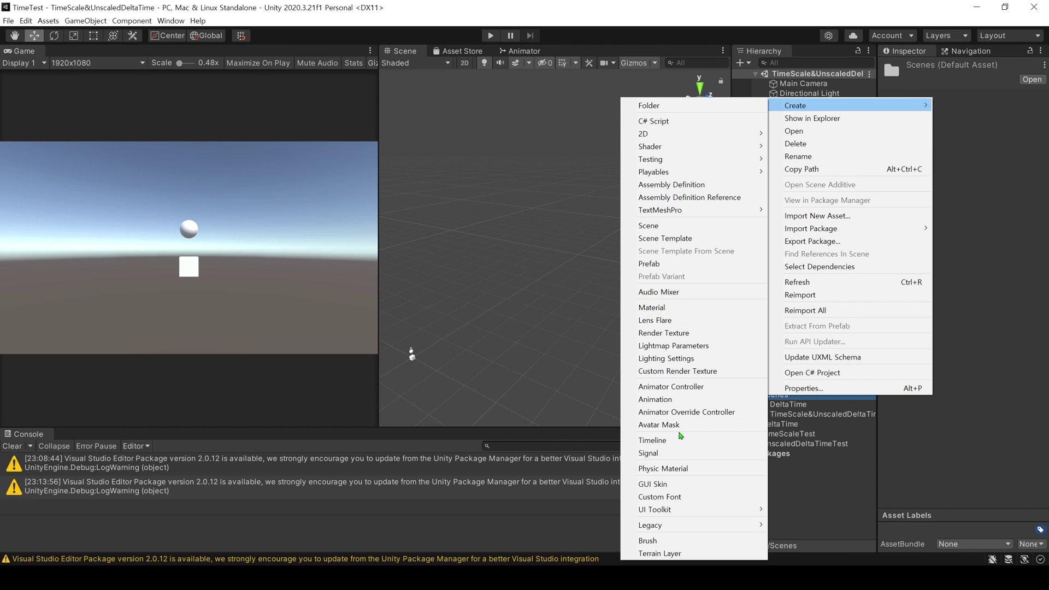
left_click(674, 229)
type("TimeETC")
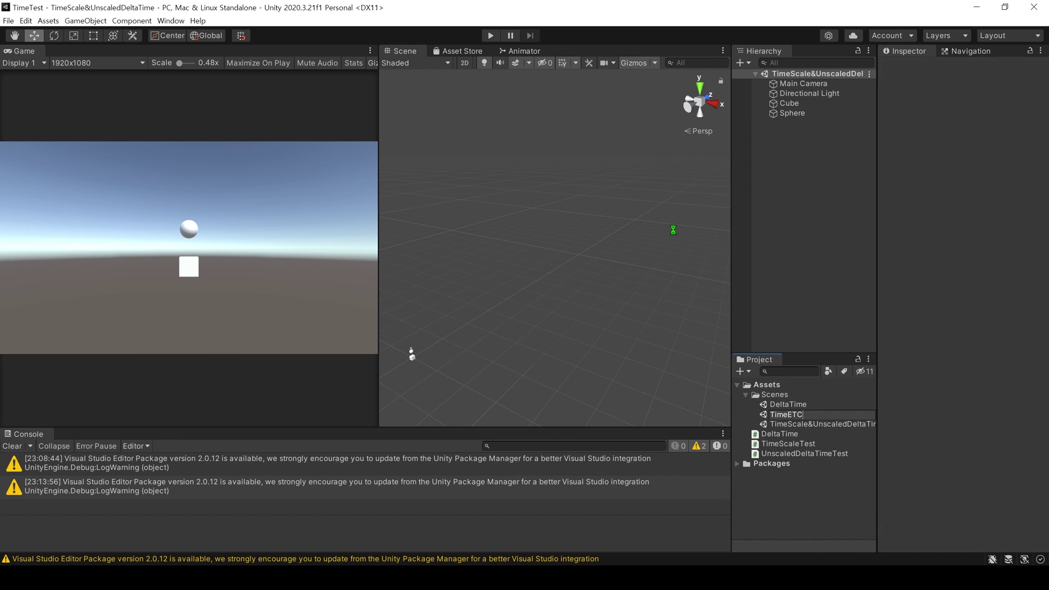
key("Return")
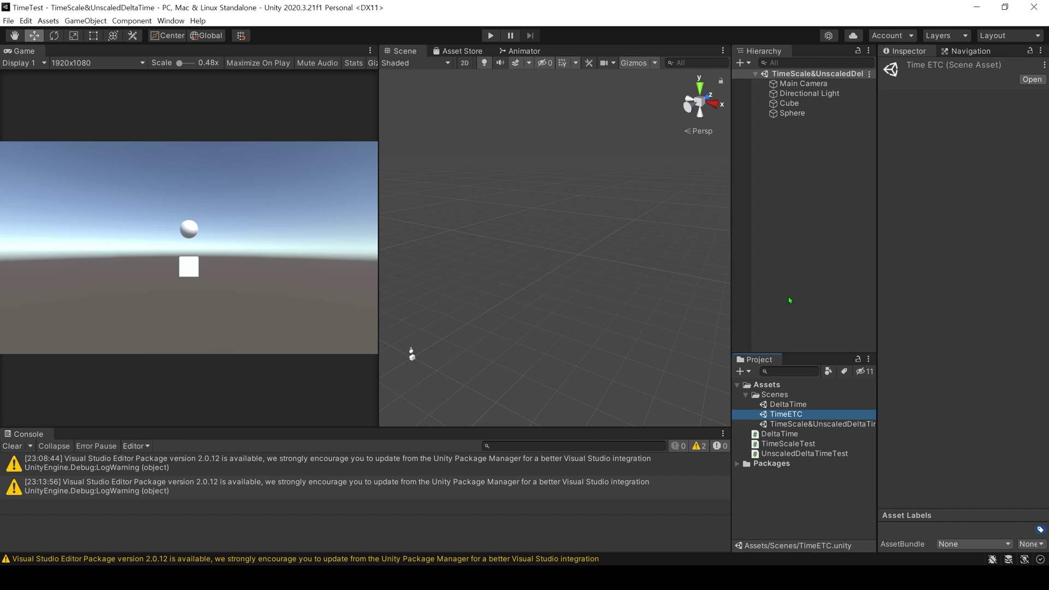
key("Return")
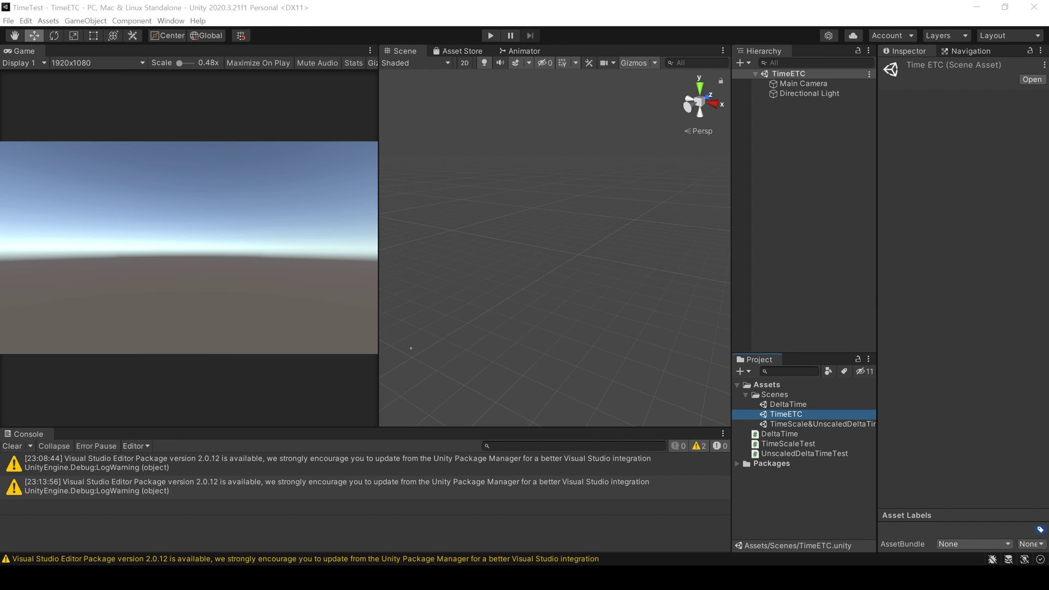
left_click_drag(381, 378, 340, 378)
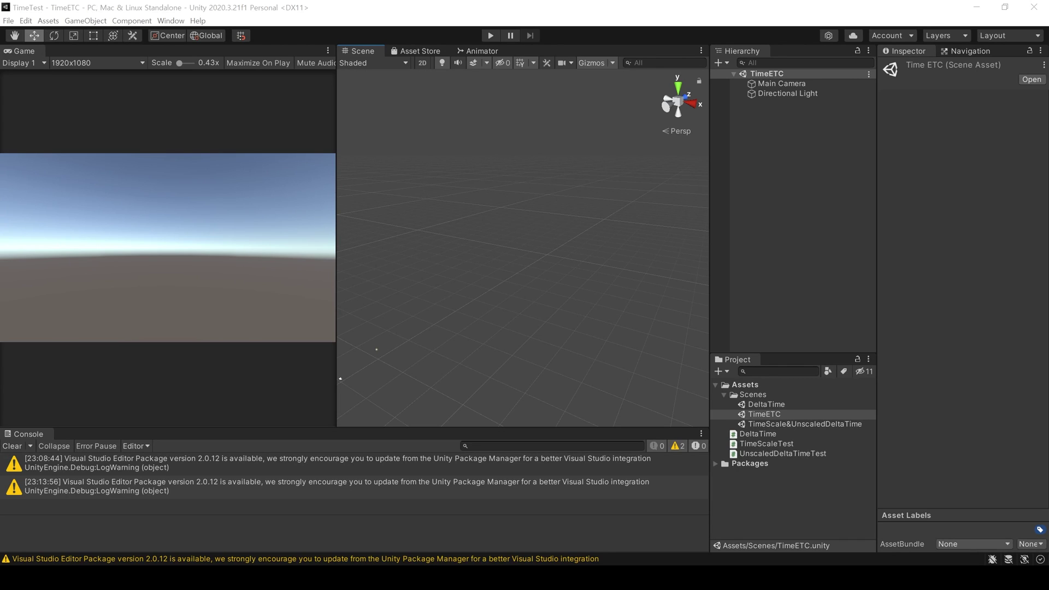
Step: Create a TimeETC C# script in Assets and open it in Visual Studio
right_click(738, 385)
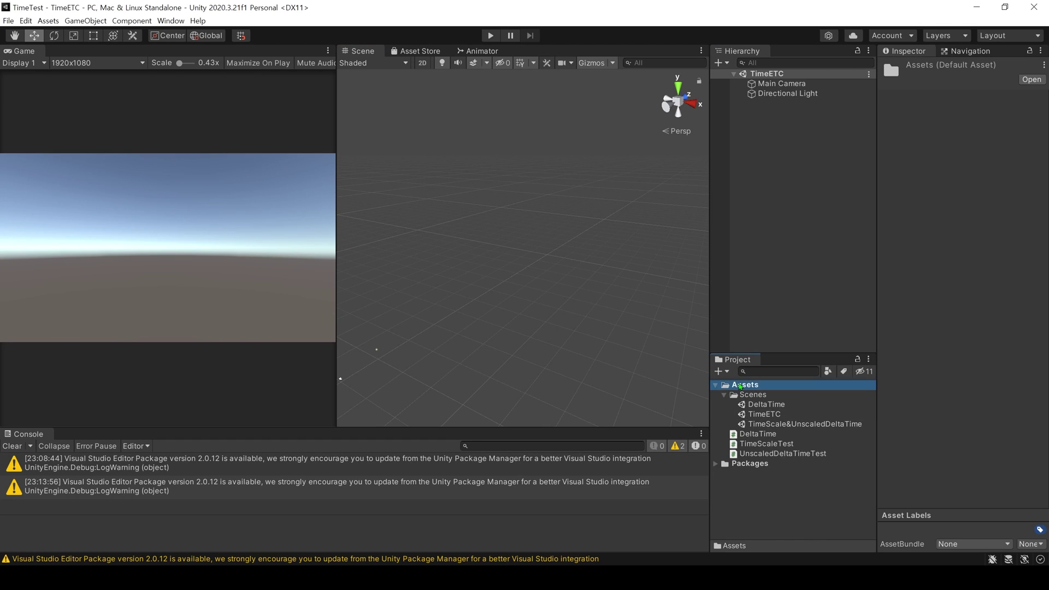
mouse_move(765, 92)
left_click(628, 110)
type("TimeE")
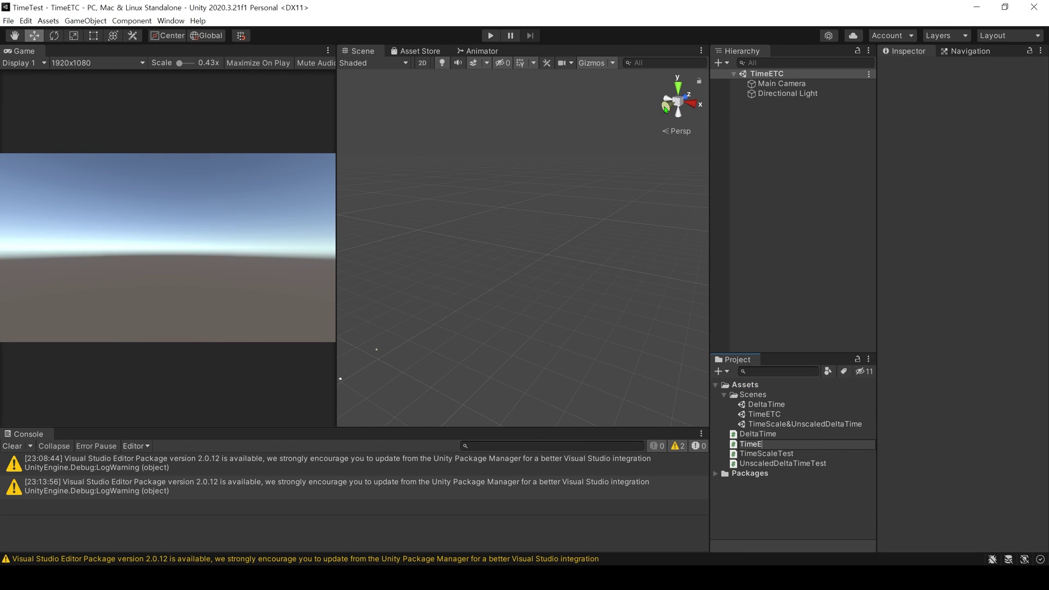
type("TC")
key("Return")
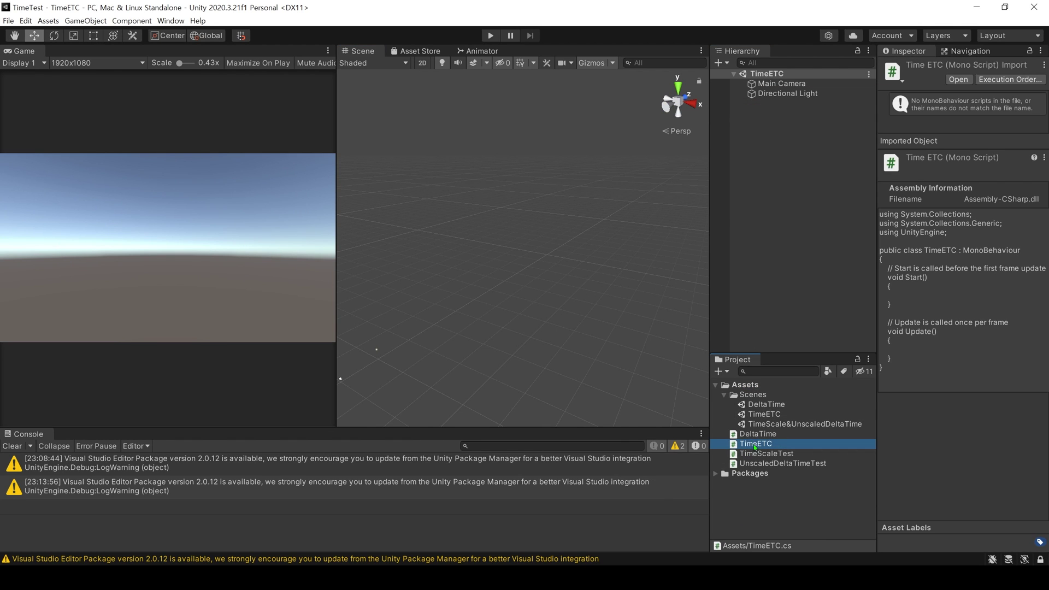
double_click(755, 444)
left_click(322, 114)
Step: Add 'using UnityEngine.UI;' and a [SerializeField] private Text timeText field
key("ctrl+d")
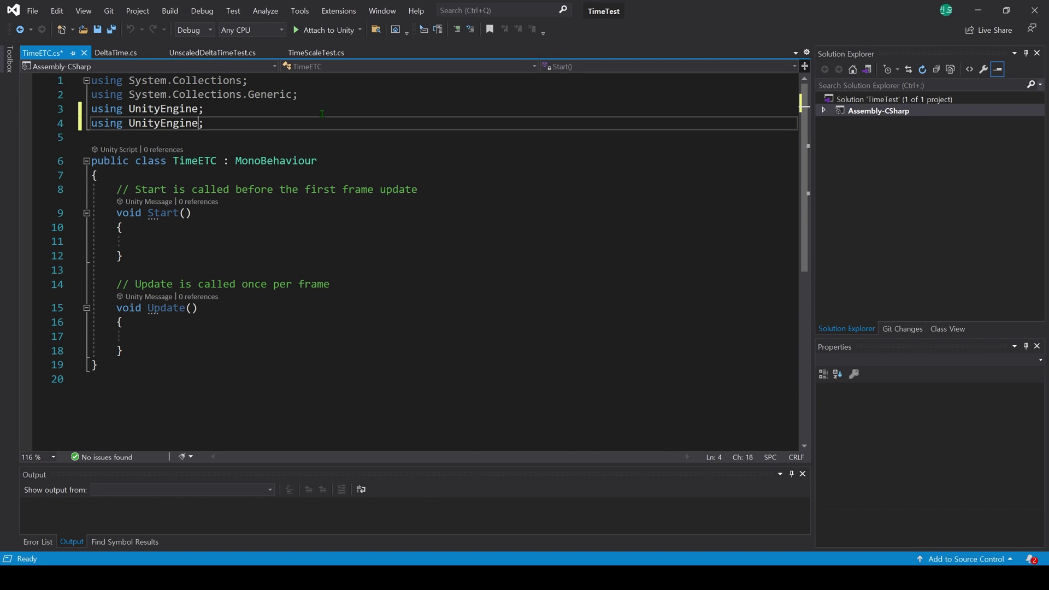
type(".UI")
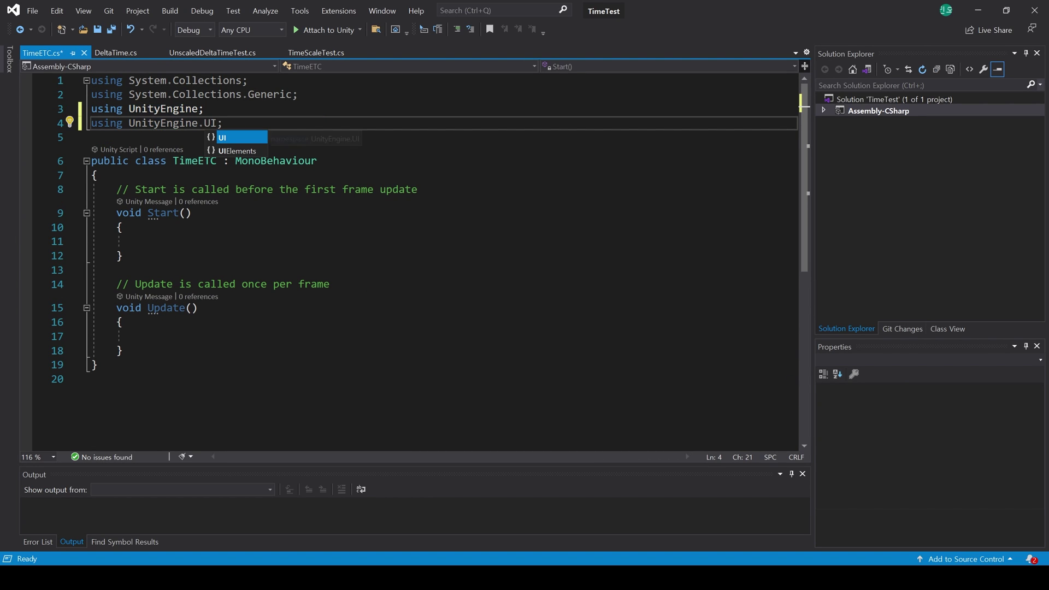
left_click(320, 180)
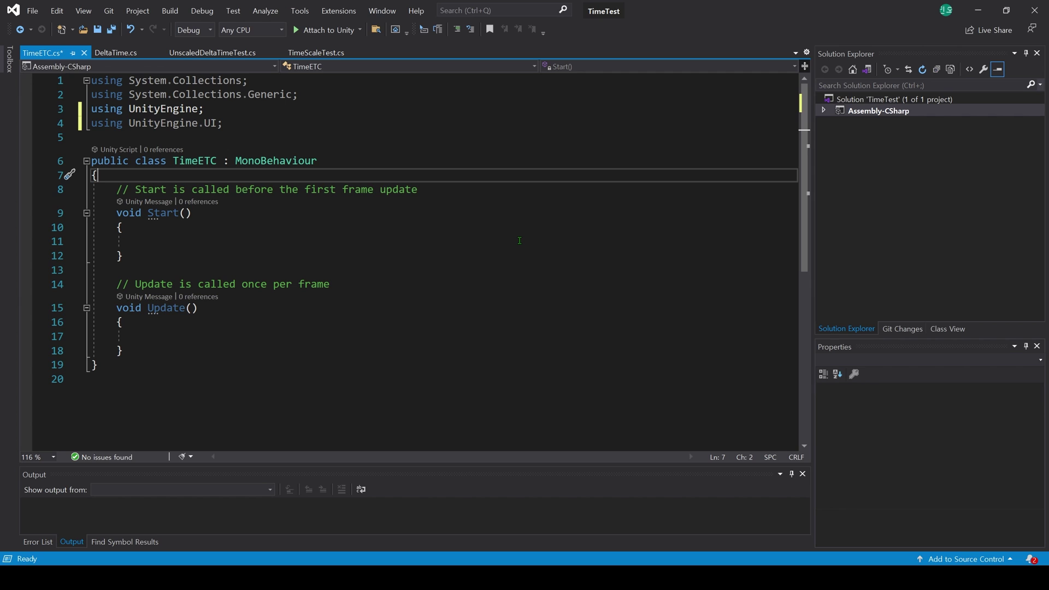
key("Return")
type("[")
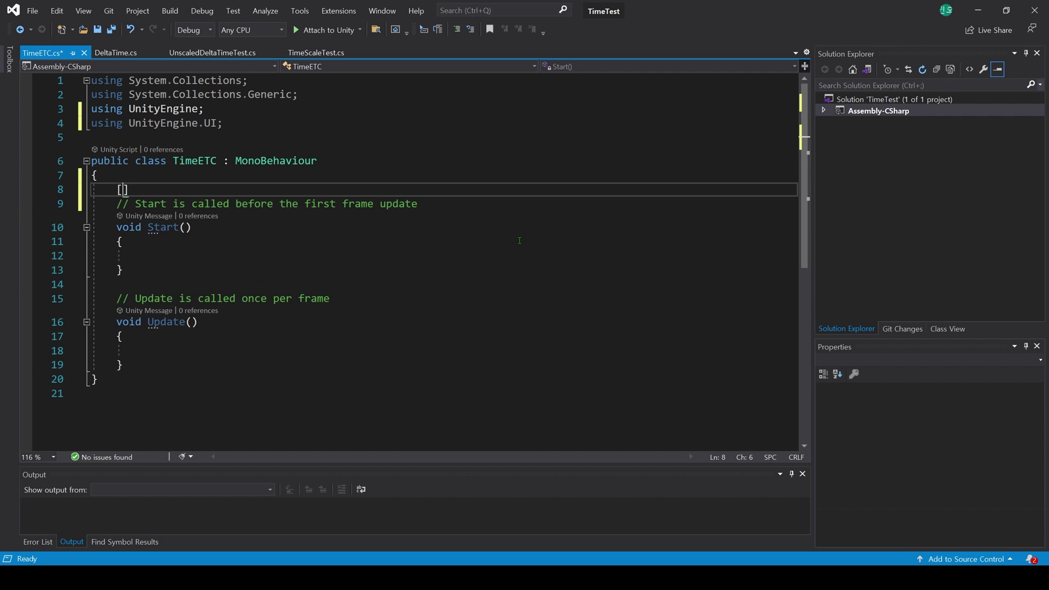
type("Ser]")
key("Return")
type("pri")
key("Tab")
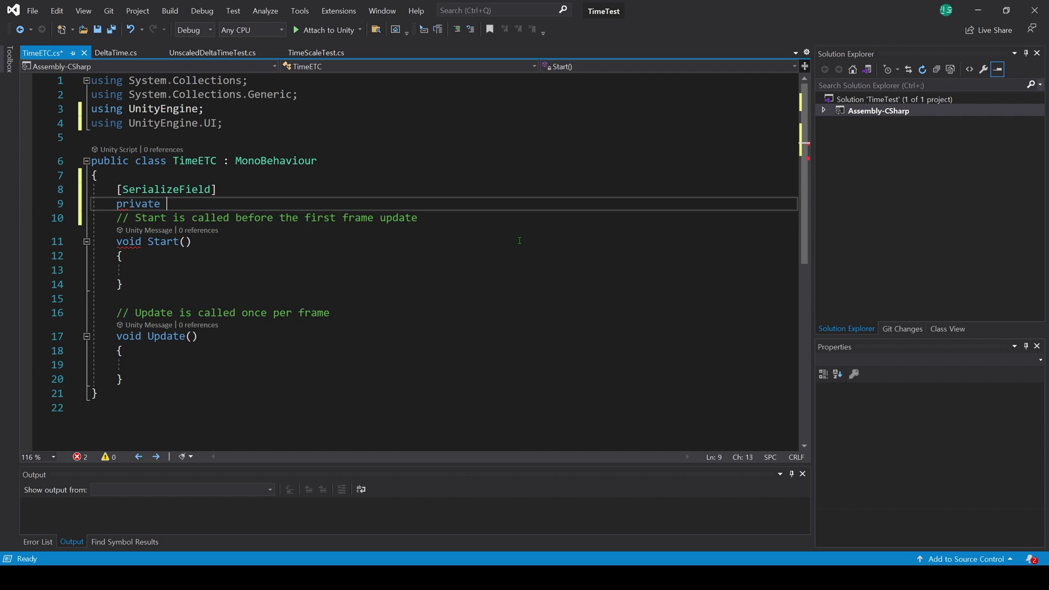
type("Text timeT")
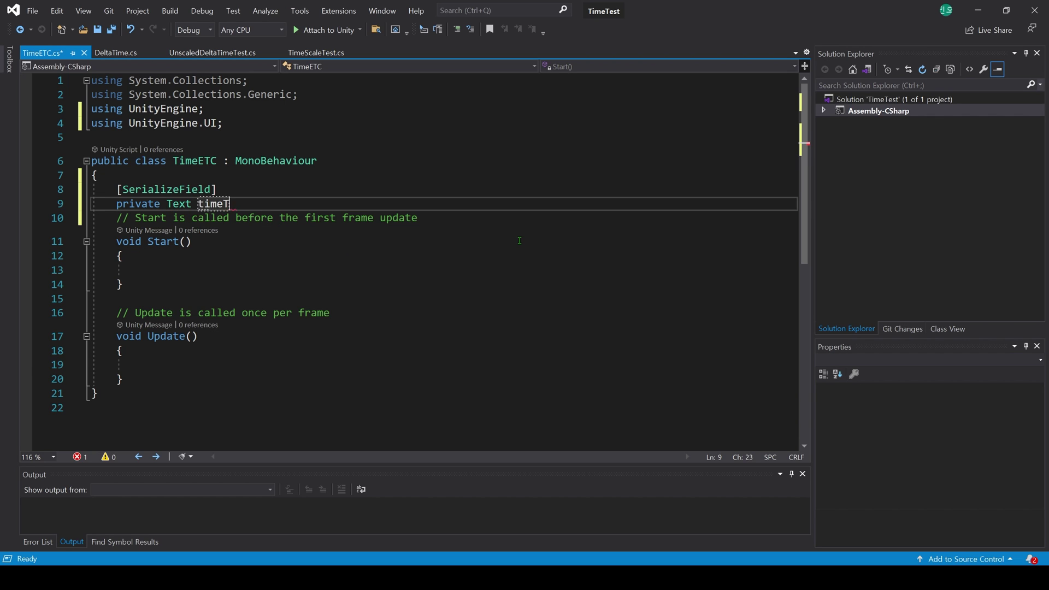
type("ext;")
key("Return")
Step: In Update, set timeText.text to string.Format("time = {0}", Time.time) and save
key("Down")
key("Down")
key("Down")
type("timeText.t")
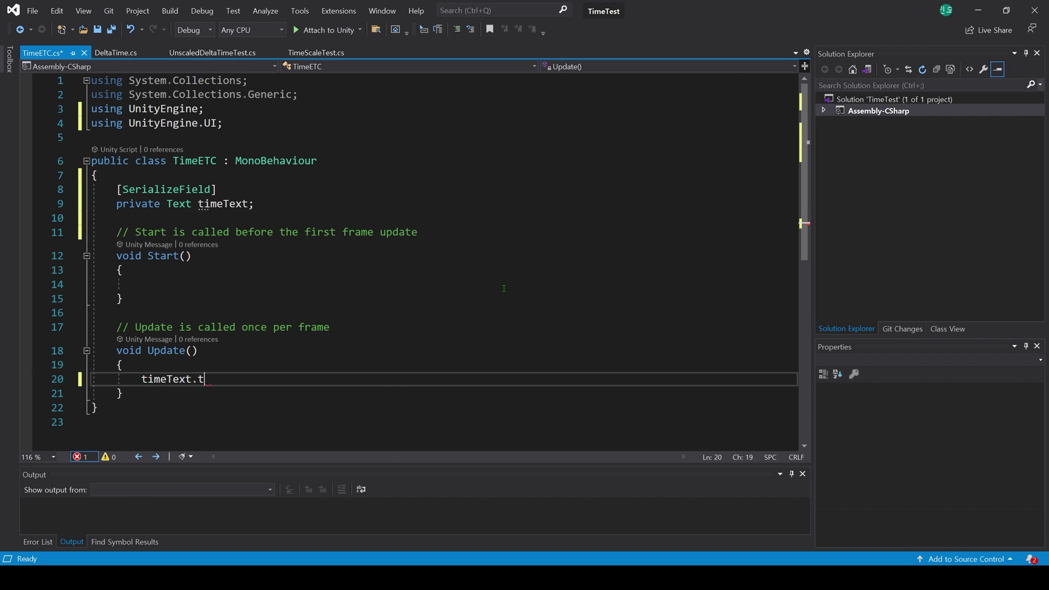
type("ext = string.Format(\"ti")
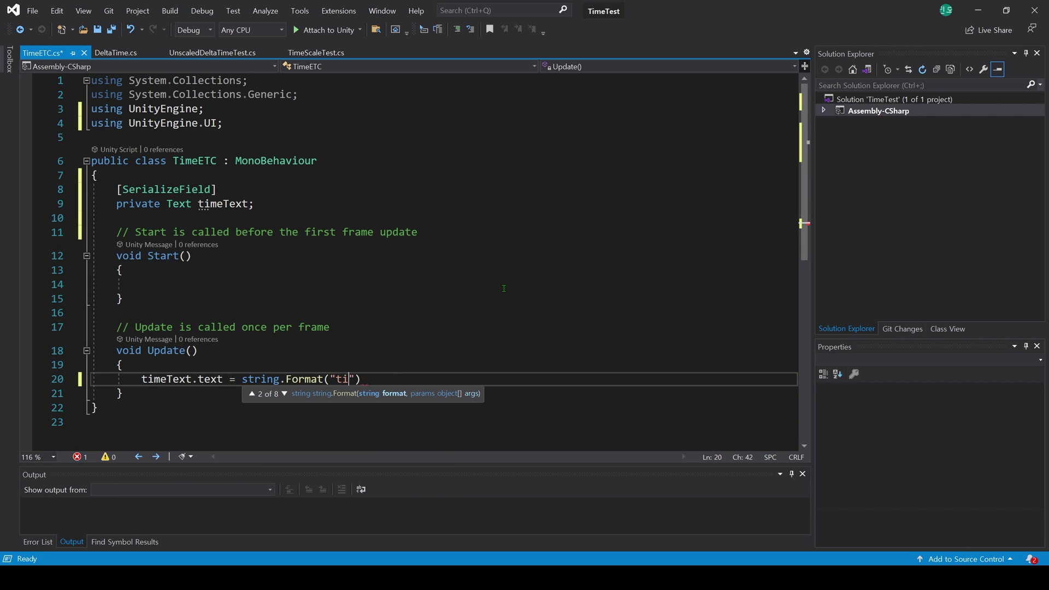
type("me = {0}\", Time.")
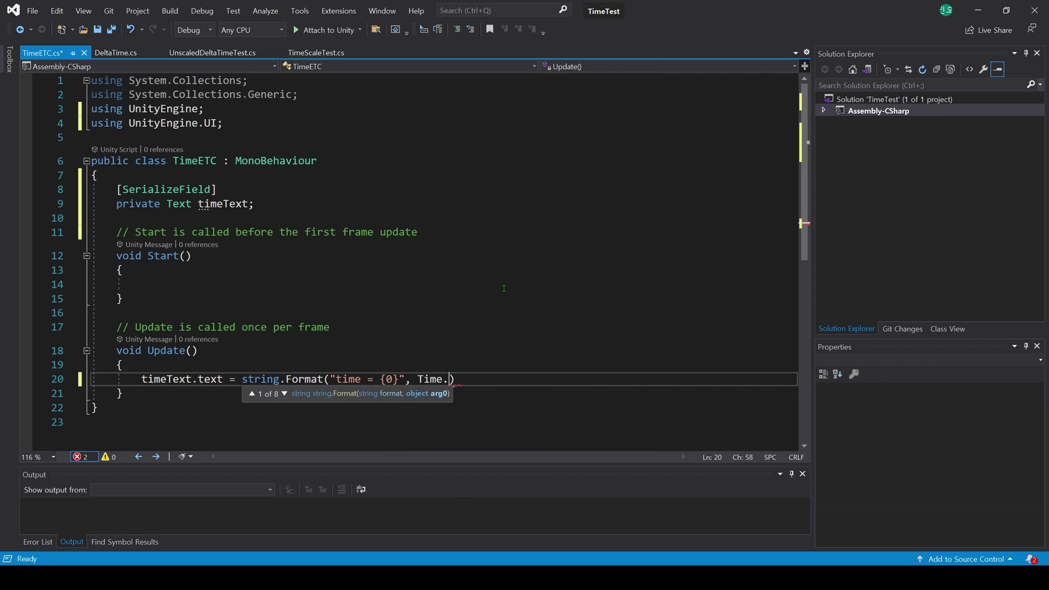
type("time);")
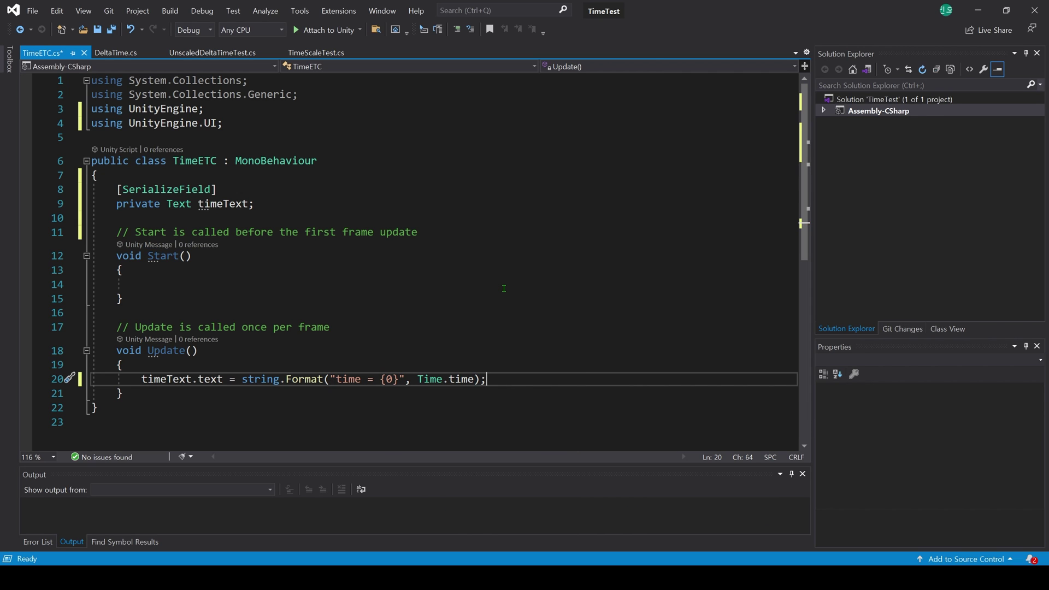
left_click(515, 262)
key("ctrl+s")
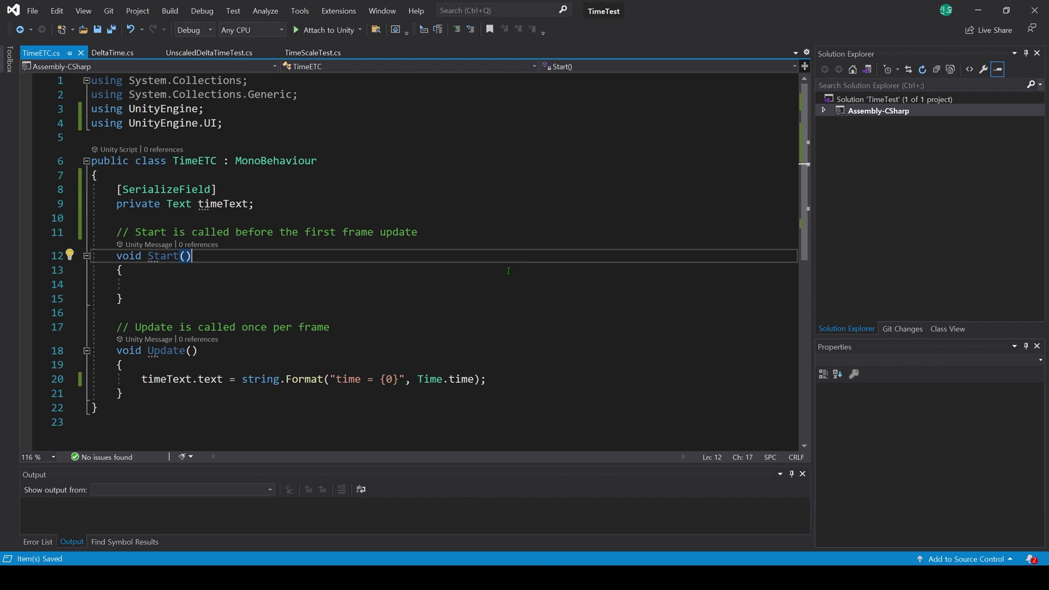
Step: Add a UI Text stretched to the full canvas, centred both ways, font size 100
key("alt+Tab")
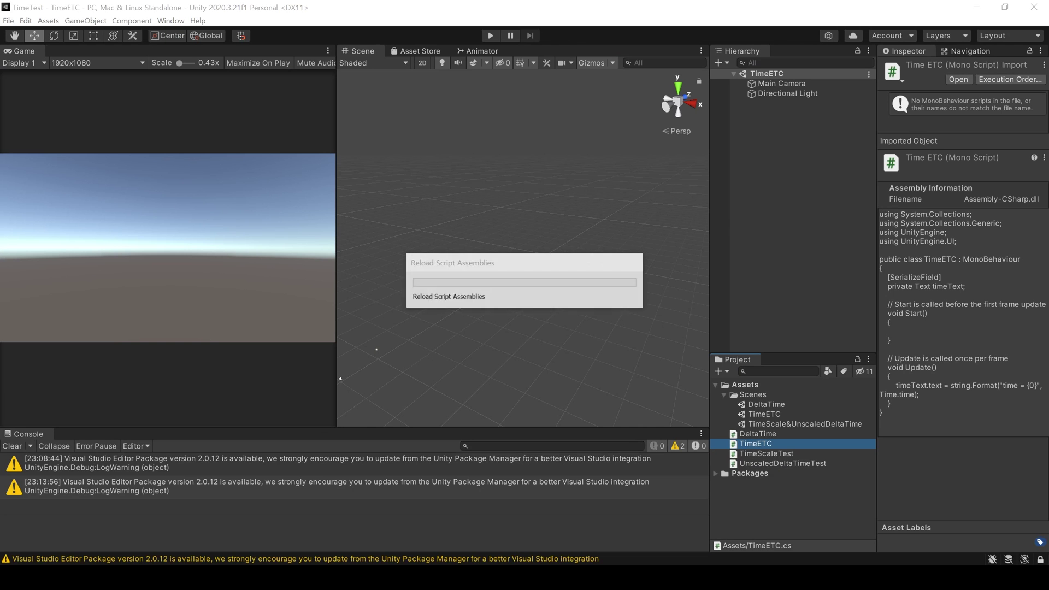
right_click(772, 131)
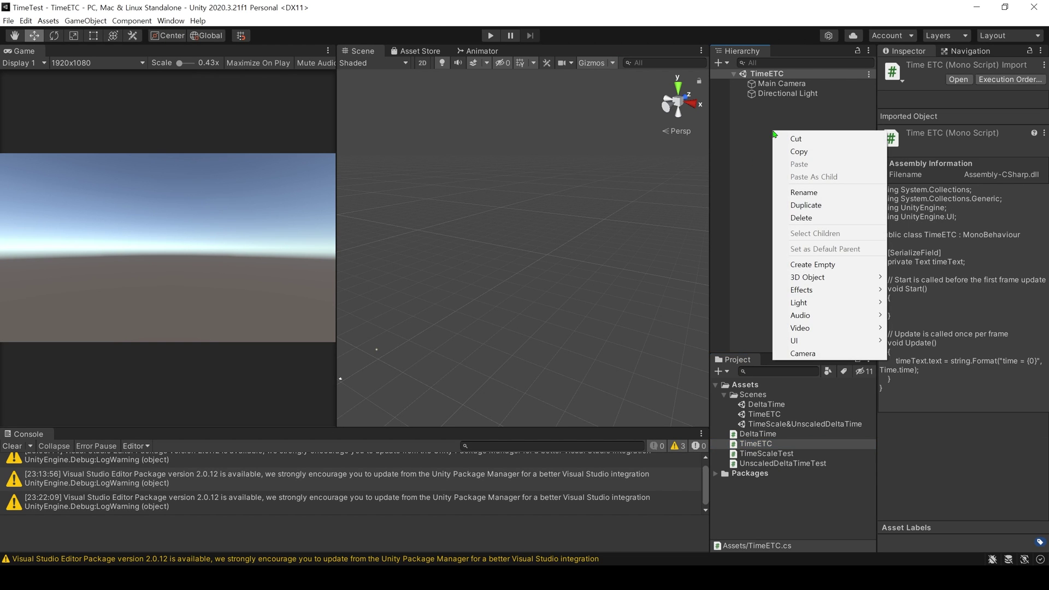
mouse_move(850, 341)
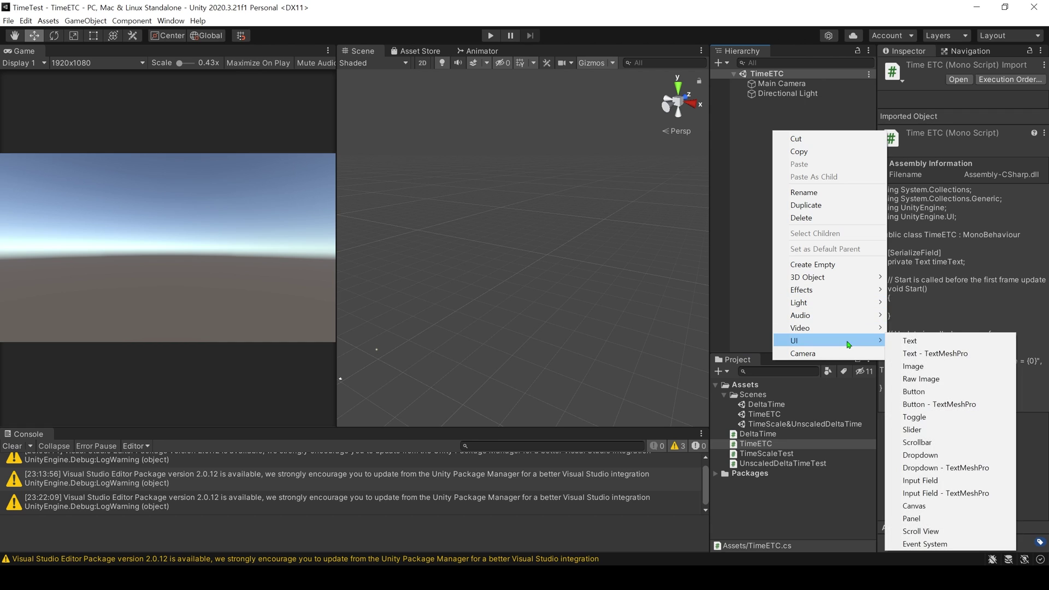
left_click(938, 345)
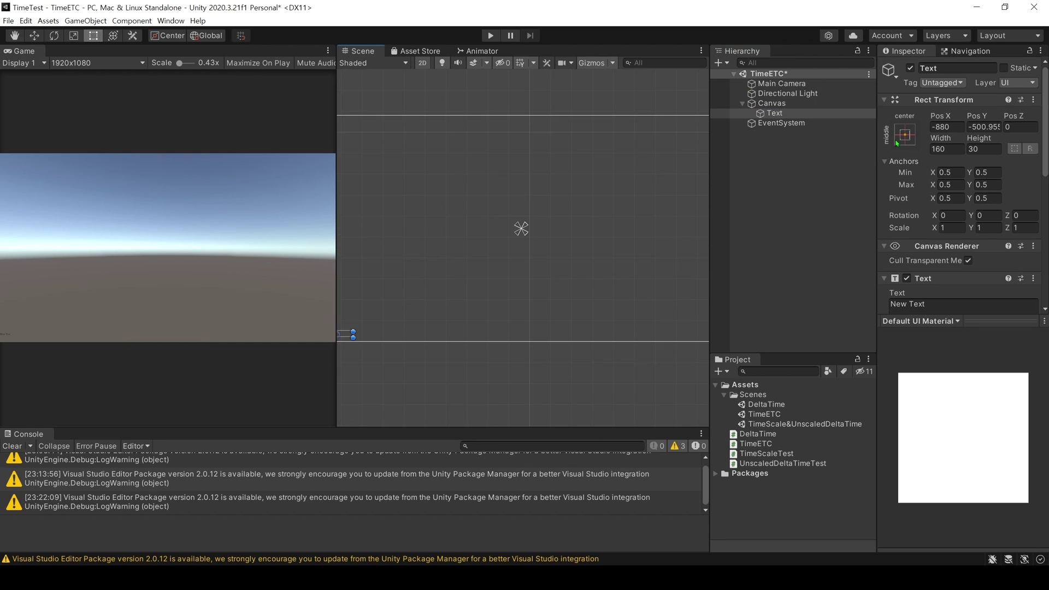
left_click(905, 135)
left_click(1033, 295, "alt")
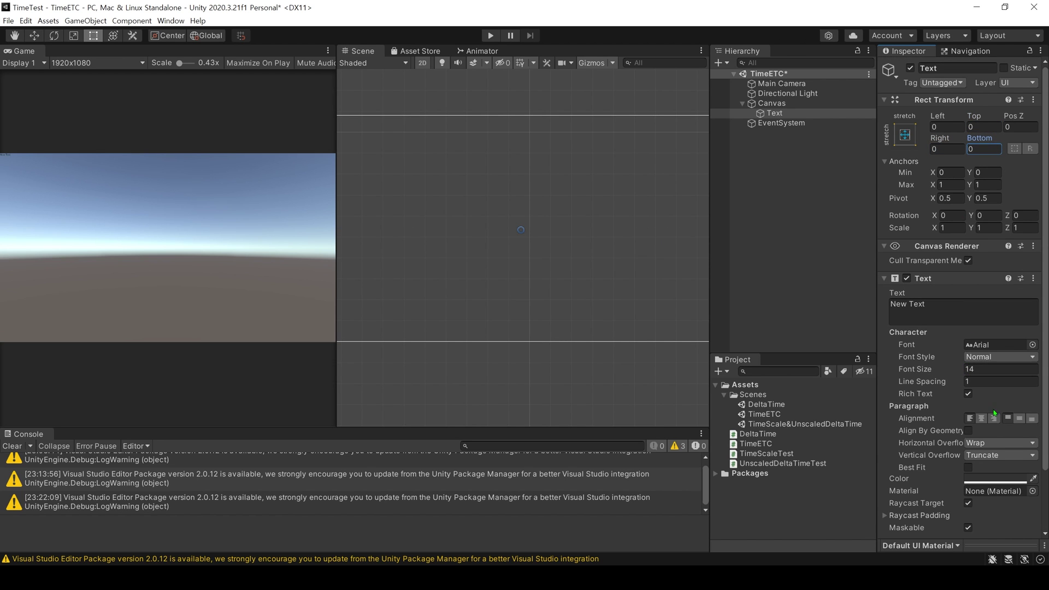
left_click(982, 418)
left_click(1020, 418)
left_click(1000, 369)
type("100")
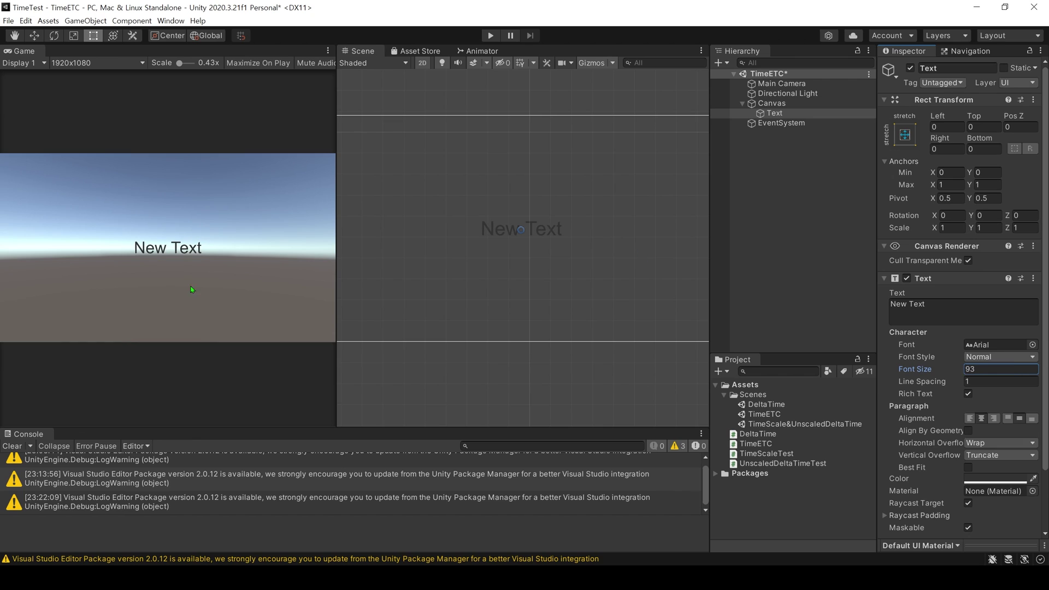
Step: Attach the TimeETC script to the Canvas and link the Text to its Time Text field
left_click(813, 304)
left_click(764, 103)
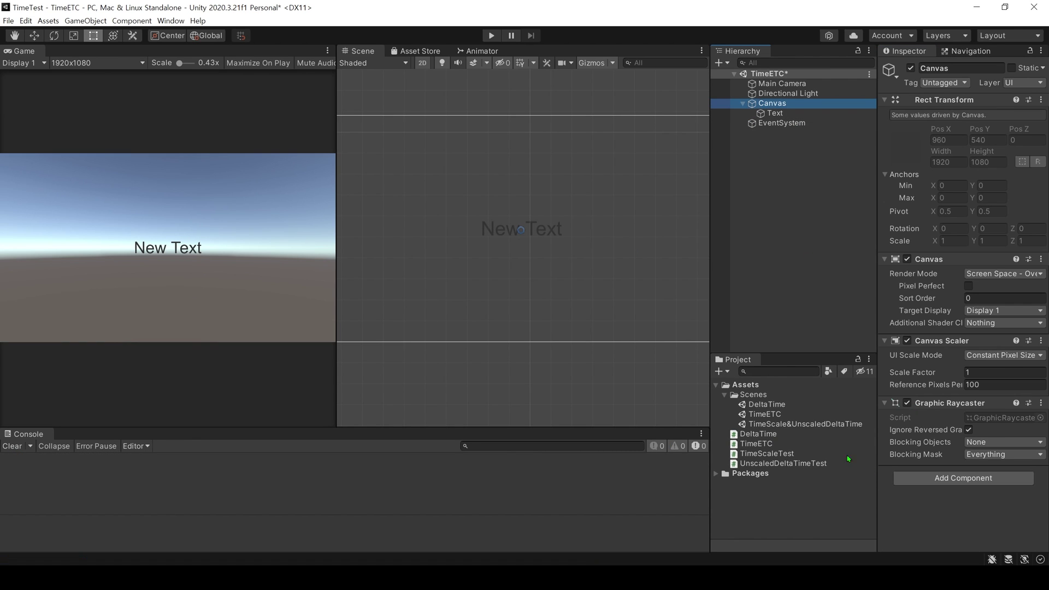
left_click_drag(748, 446, 962, 470)
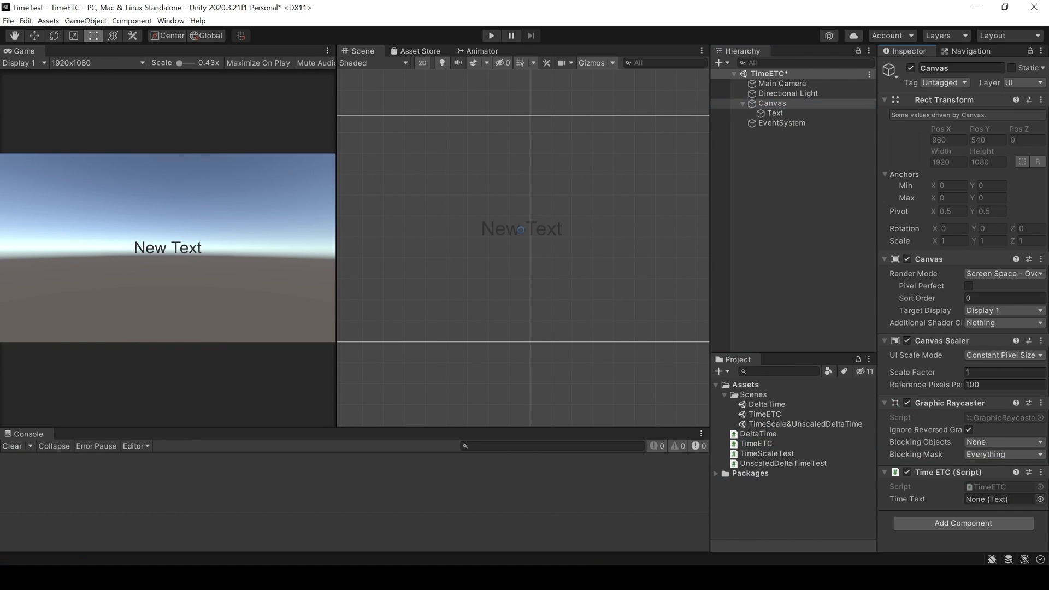
left_click_drag(775, 113, 989, 499)
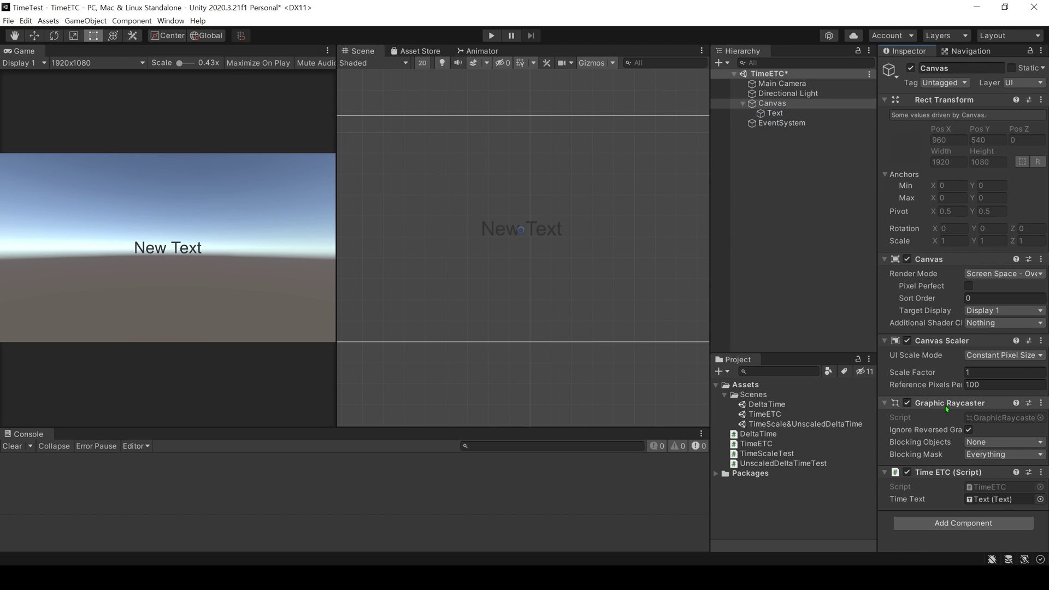
key("ctrl+p")
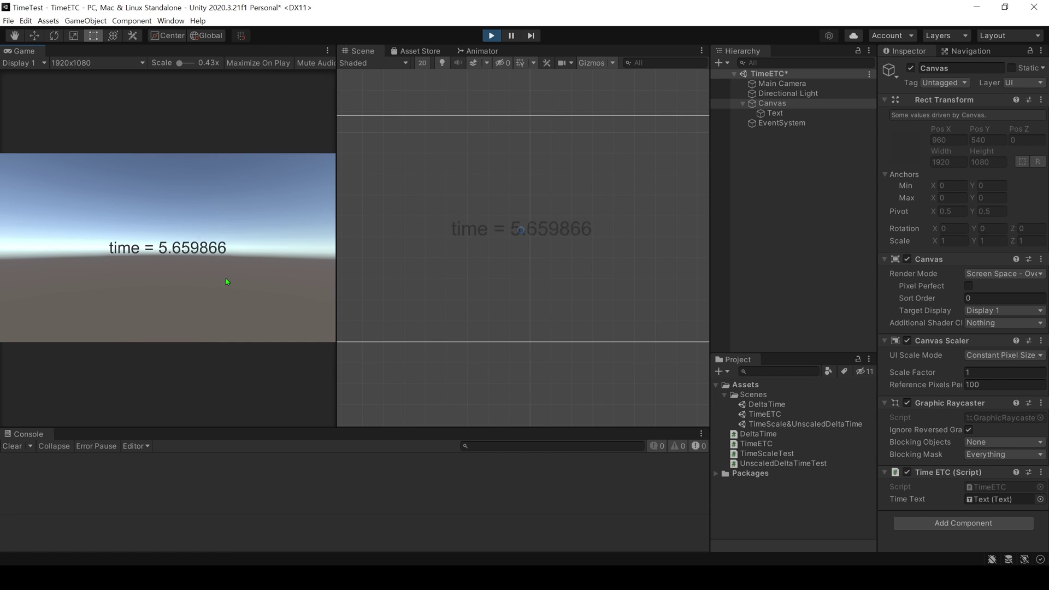
key("ctrl+p")
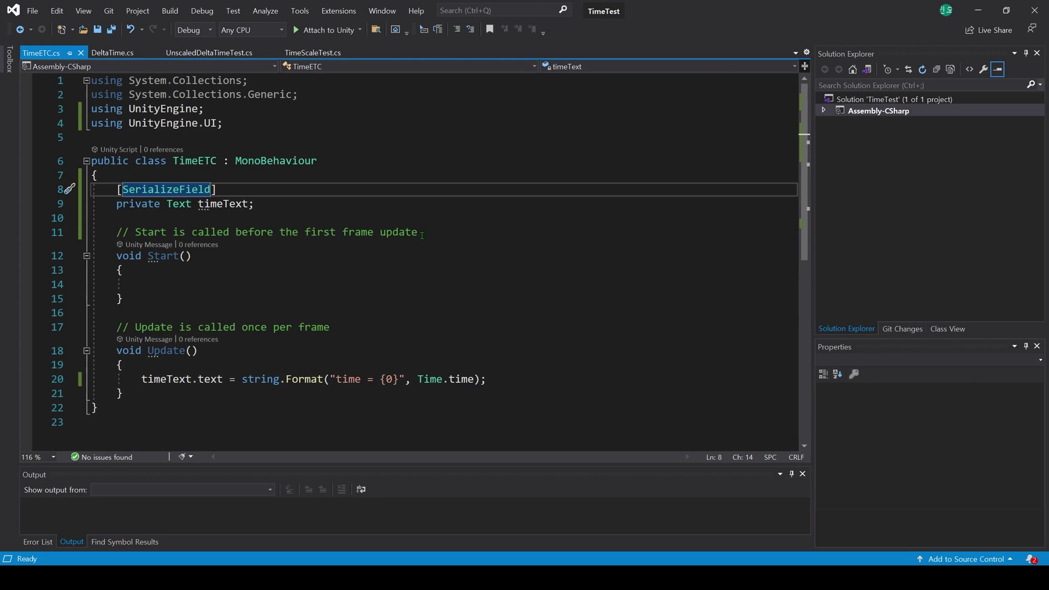
Step: Extend the format string with 'realtimeSinceStartup = {1}' and pass Time.realtimeSinceStartup as the second argument
scroll(416, 246, "down", 1)
left_click(399, 335)
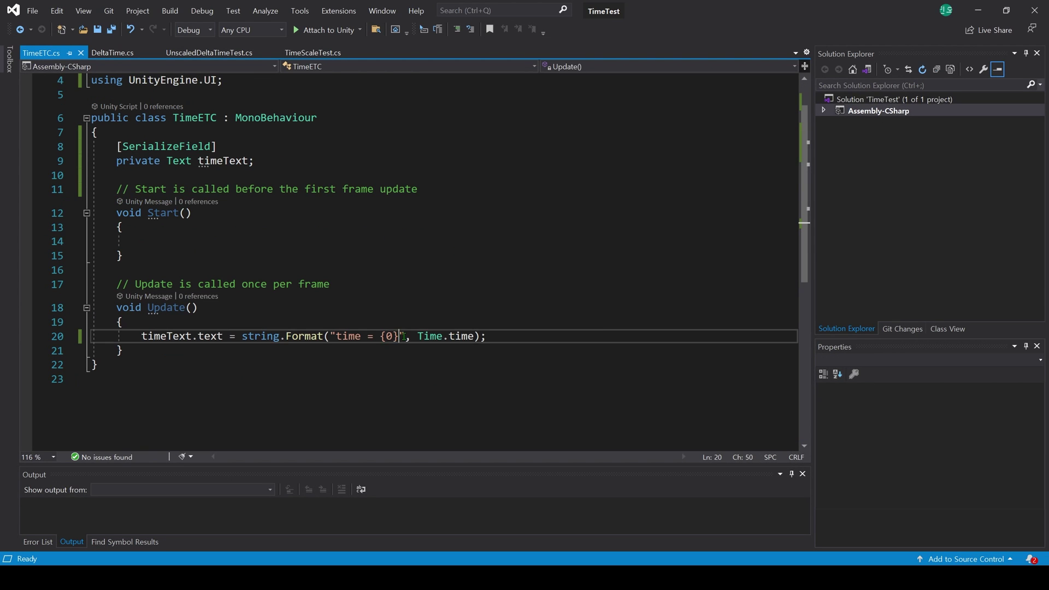
type("\\nrealtimeS")
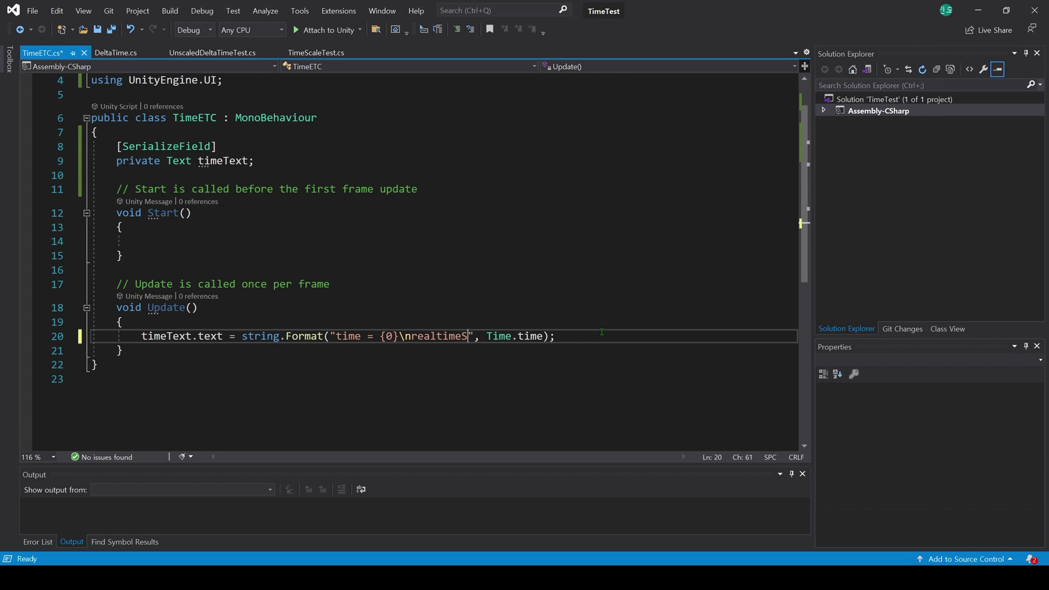
type("inceStartup = {1}")
key("Right")
key("Right")
key("Right")
key("Return")
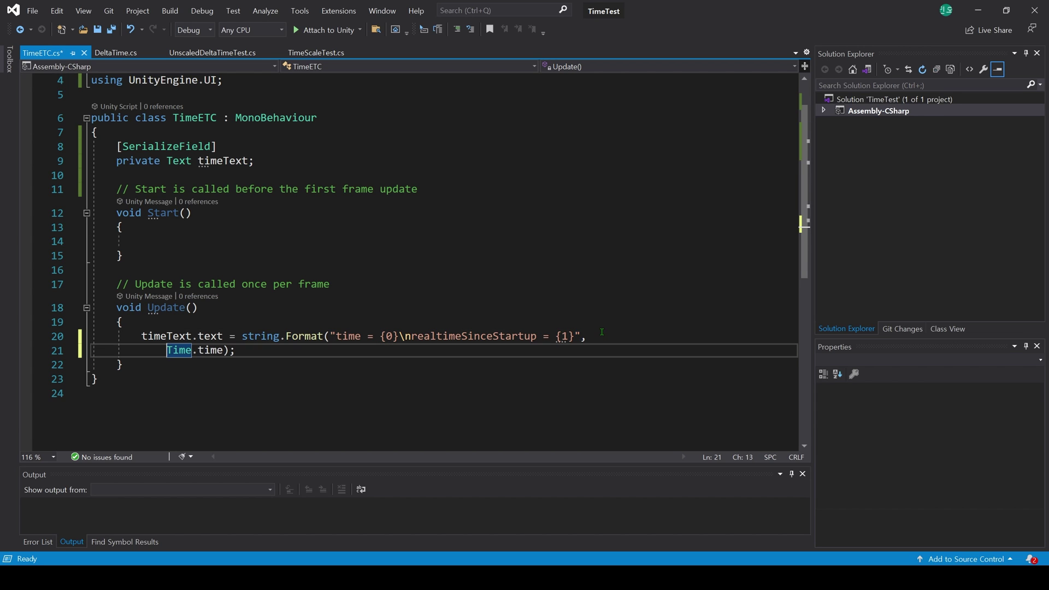
key("ctrl+Right")
key("ctrl+Right")
key("ctrl+Right")
type(", Time.re")
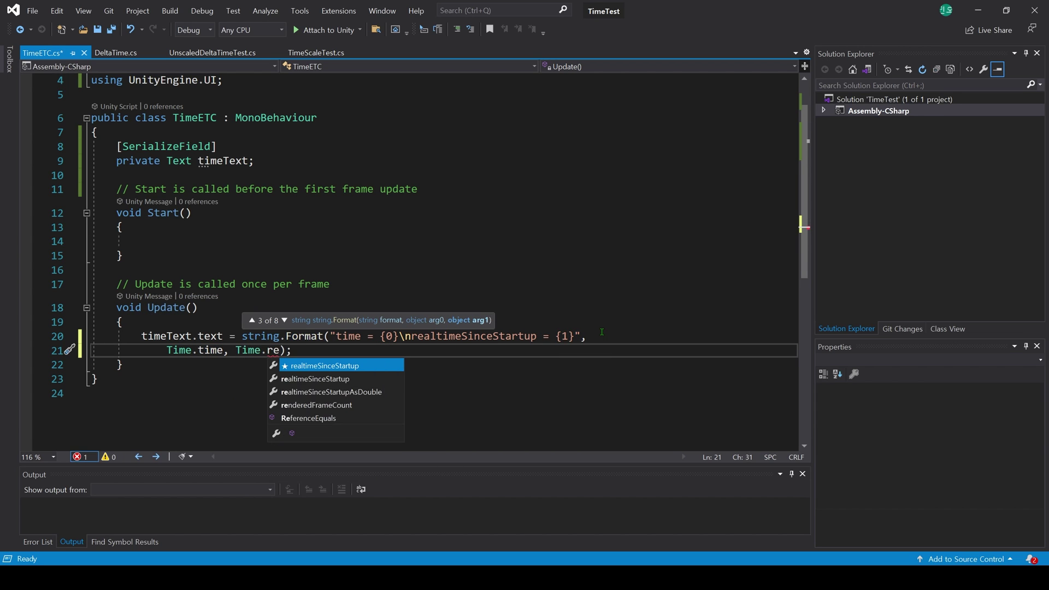
key("Tab")
Step: Add an UpArrow check raising Time.timeScale by unscaledDeltaTime, clamped between 0f and 2f
key("Return")
key("Return")
type("if(int")
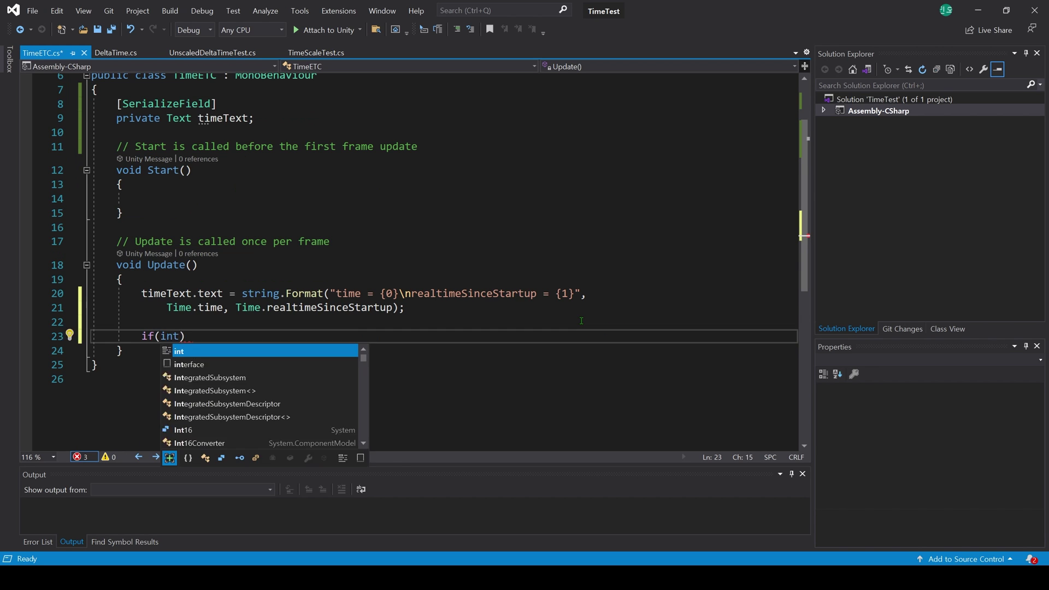
type("put.GetKey(UpKeyCode.Up")
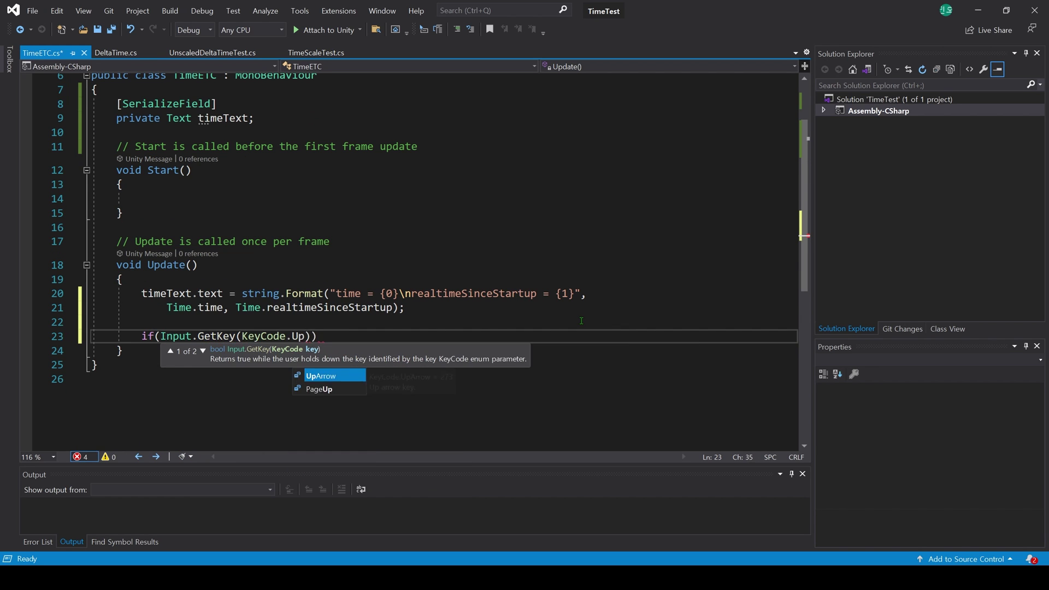
key("Tab")
key("End")
key("Return")
type("{")
key("Return")
type("Time.timeScale = Mathf.Clamp(")
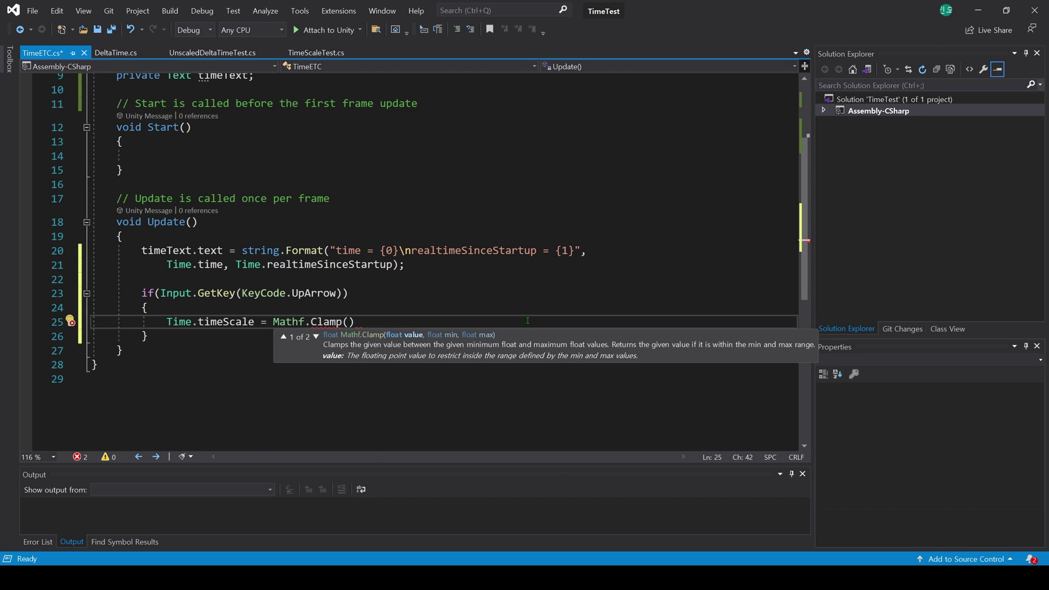
type("Time.timeScale + Time.unscaledDeltaTime, 0f, 2f);")
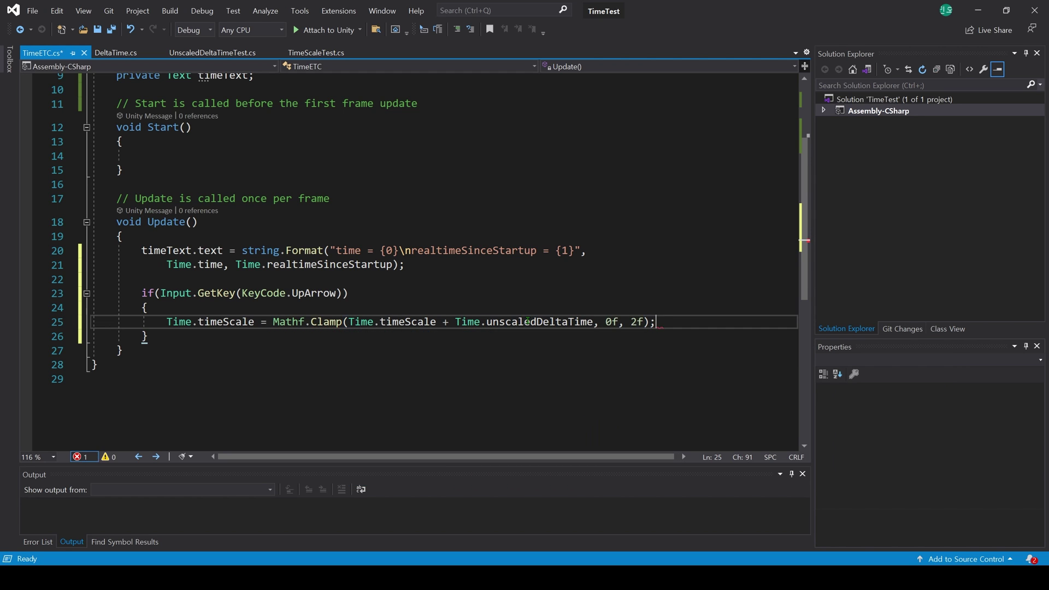
Step: Duplicate it as a DownArrow check that lowers Time.timeScale instead, and save the script
left_click_drag(150, 336, 93, 293)
key("ctrl+c")
key("ctrl+v")
key("BackSpace")
key("BackSpace")
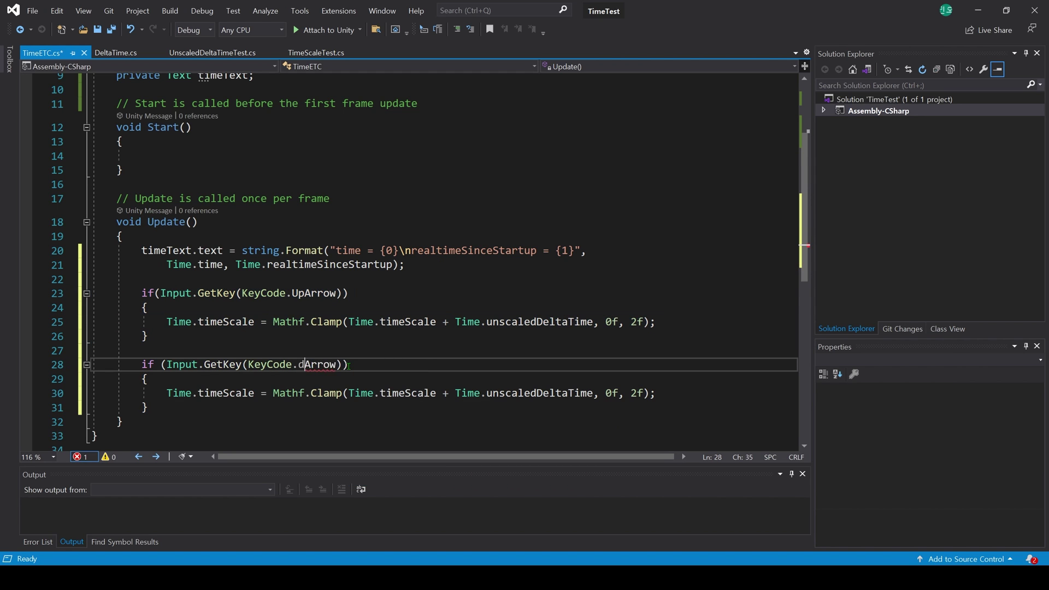
type("Down")
double_click(443, 394)
type("-")
key("ctrl+s")
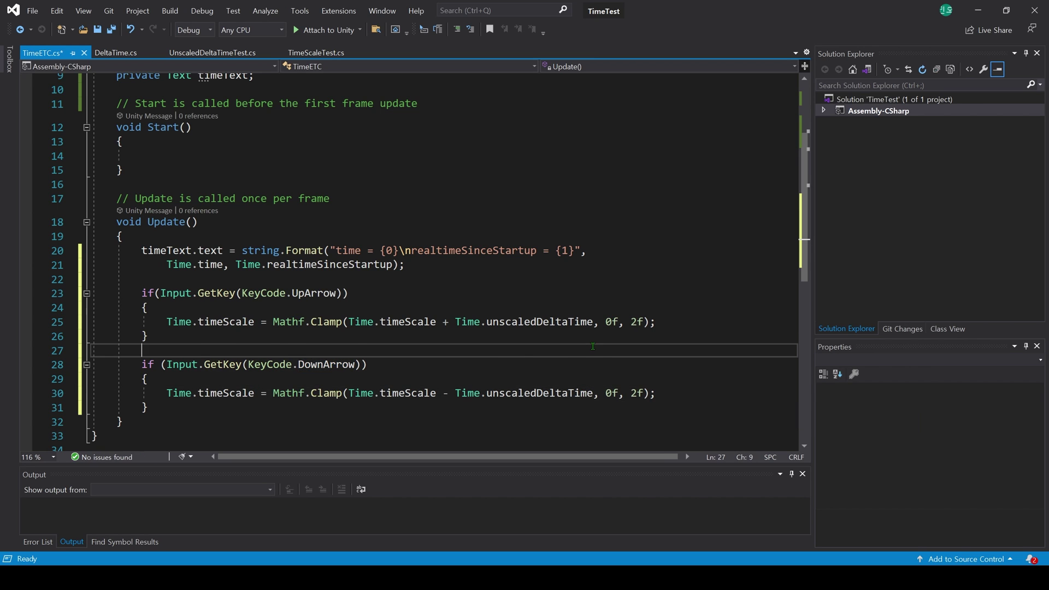
left_click(462, 264)
scroll(462, 238, "down", 1)
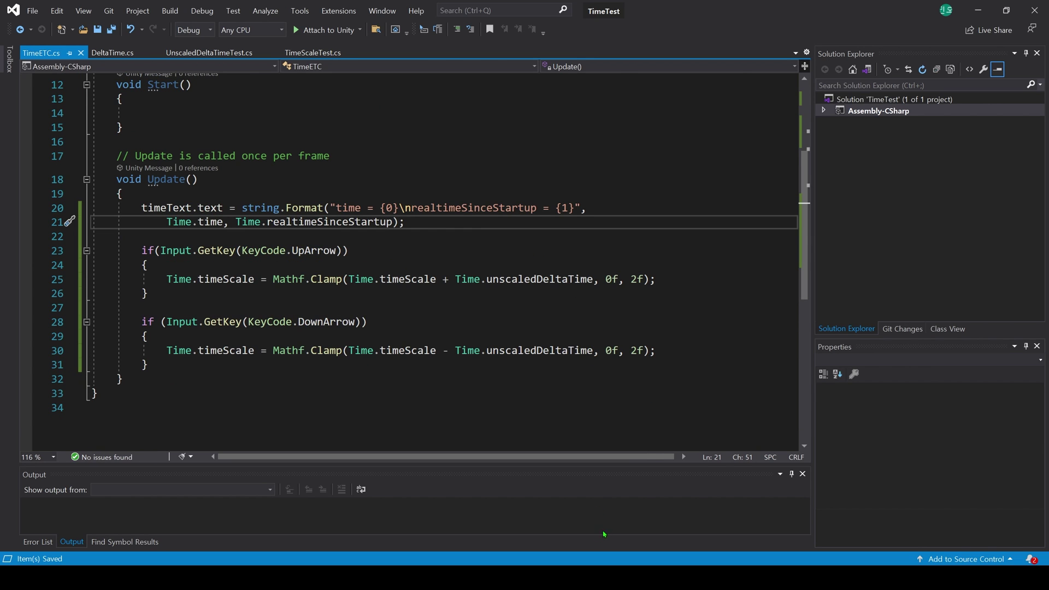
key("alt+Tab")
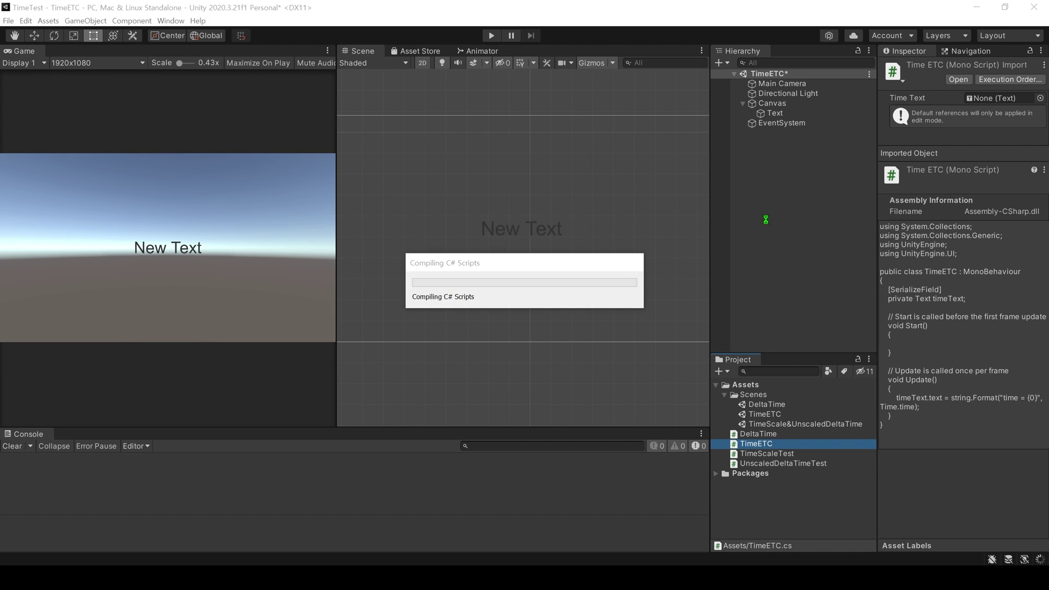
Step: Play the scene and use the Down and Up arrows to slow, halt and speed up game time
left_click(491, 36)
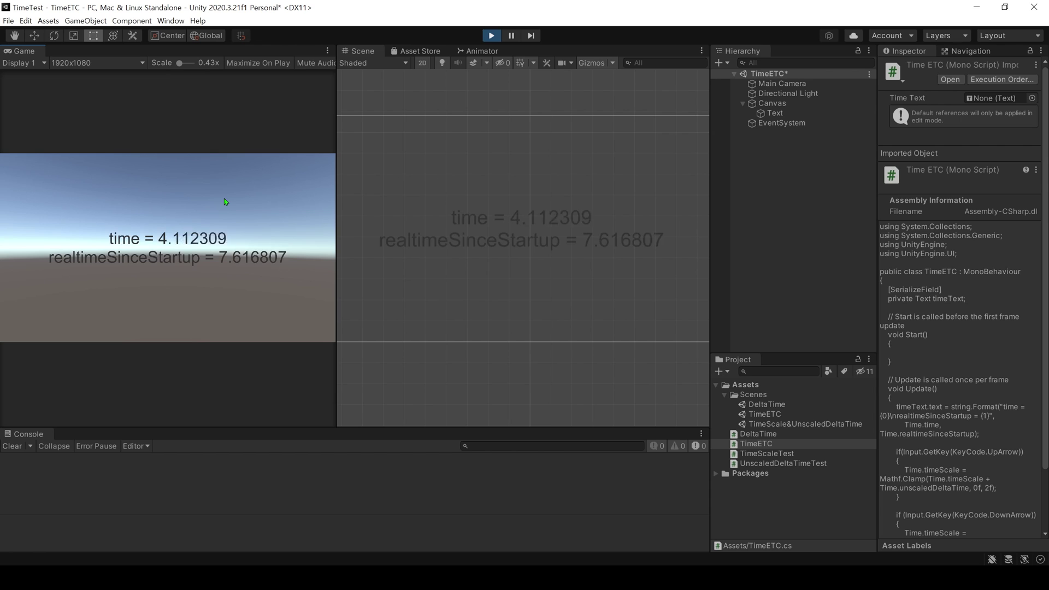
key("Down")
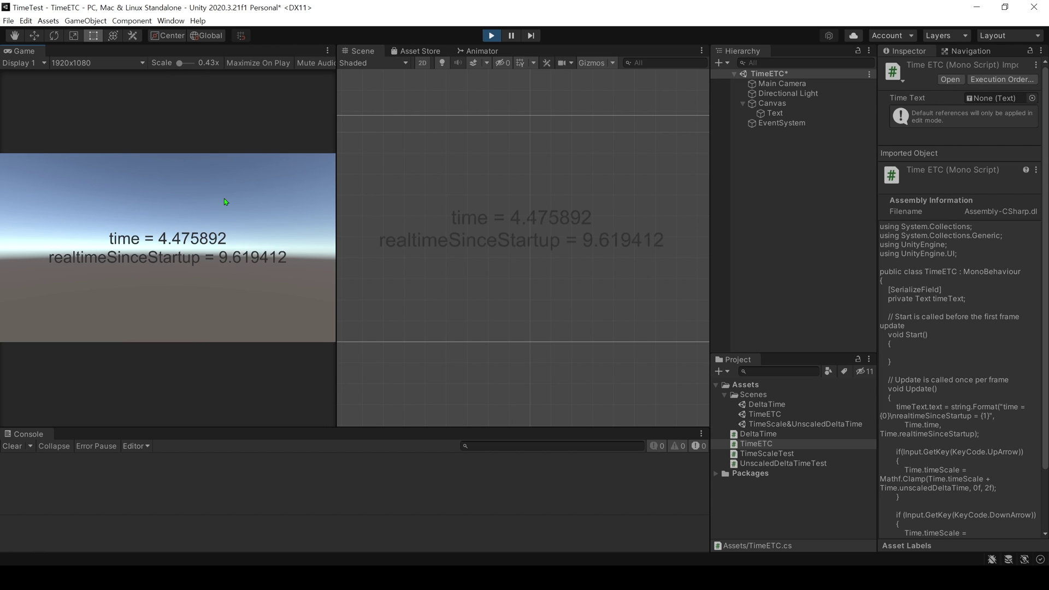
key("Up")
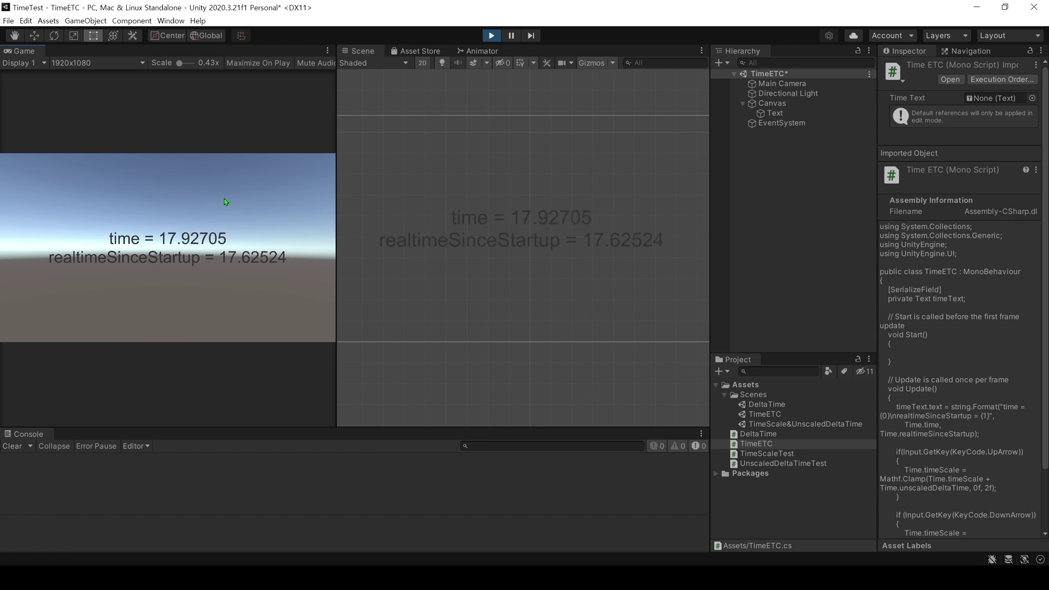
key("Down")
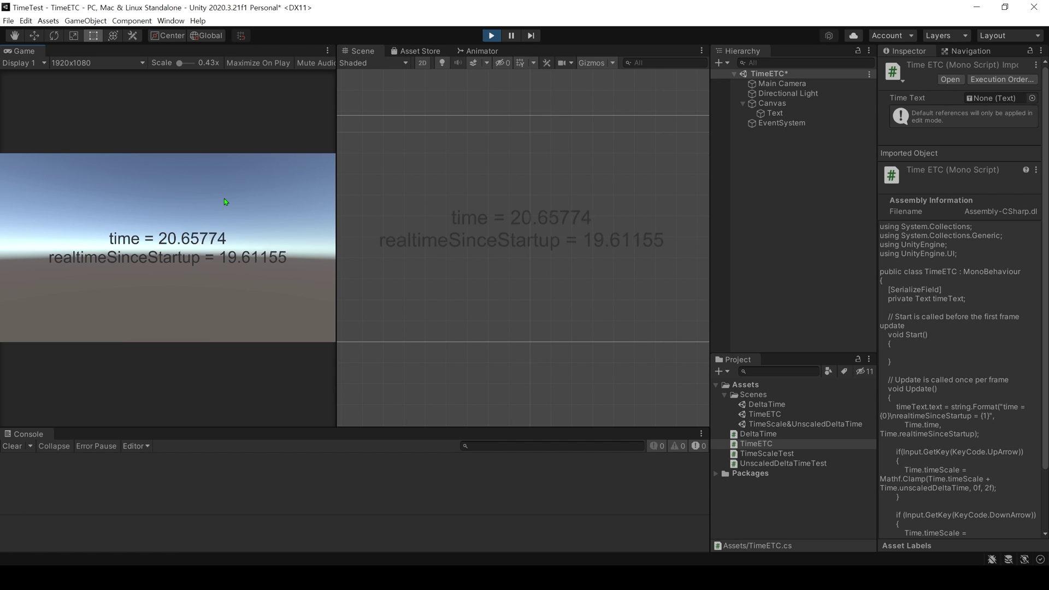
key("Up")
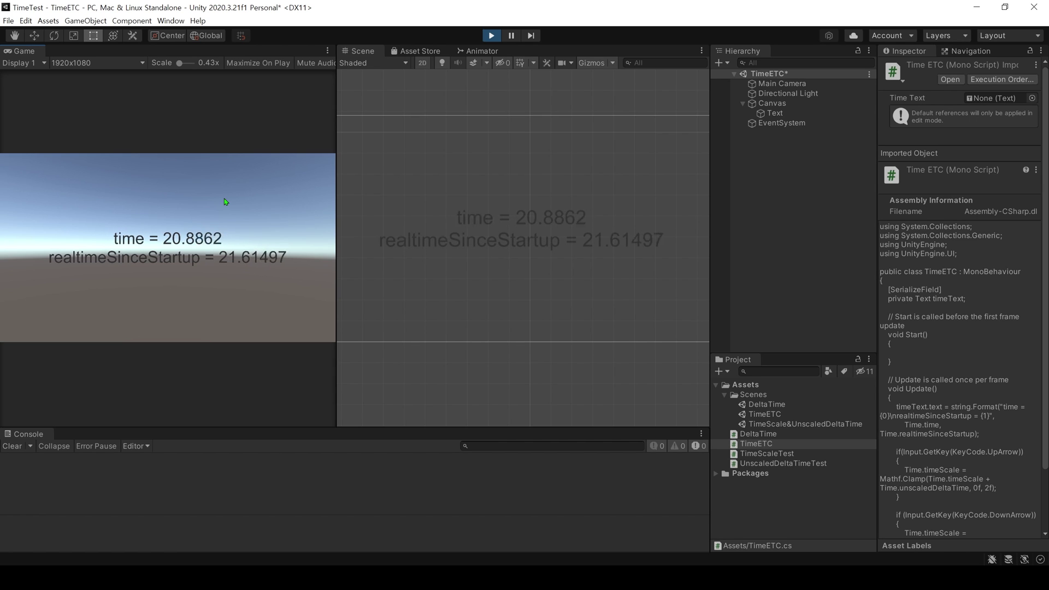
key("Down")
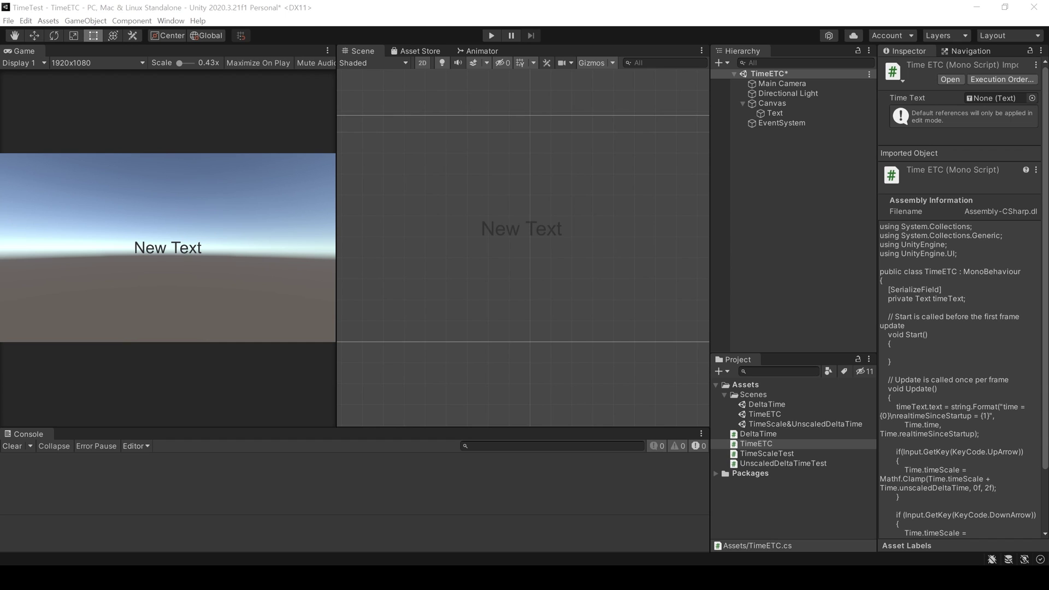
key("alt+Tab")
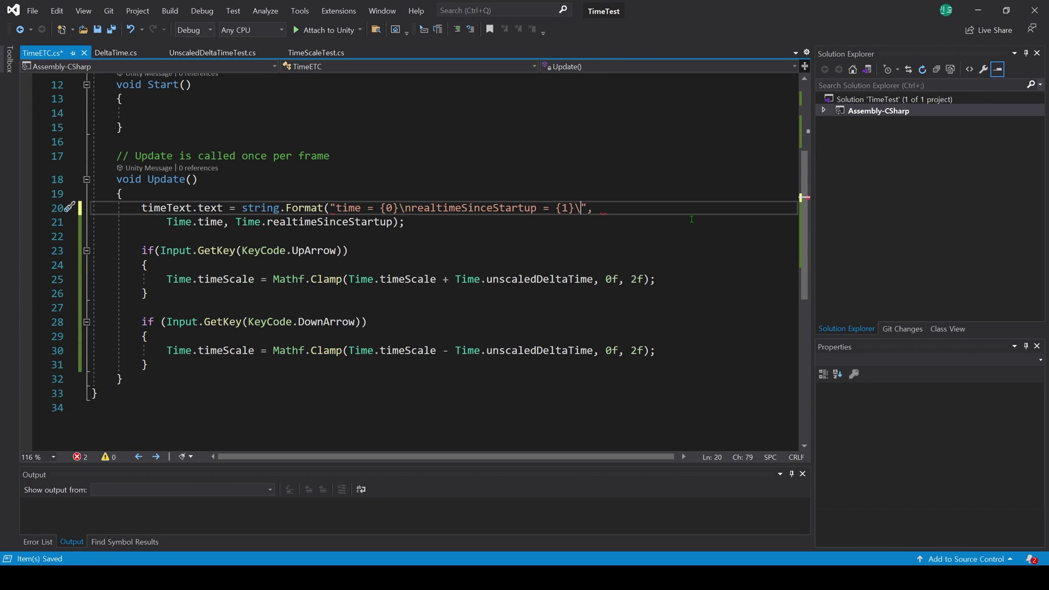
Step: Append 'timeSinceLevelLoad = {2}' to the format string with Time.timeSinceLevelLoad as the third argument
type("ntimeSinceLevel")
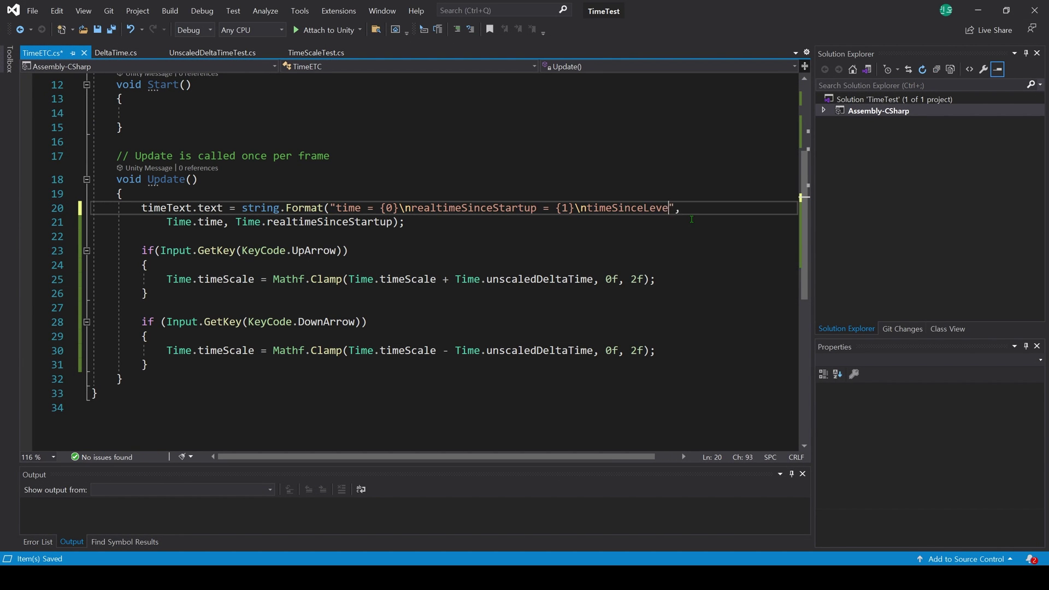
type("Load = {2}")
key("Down")
key("End")
key("Left")
key("Left")
type(", Time")
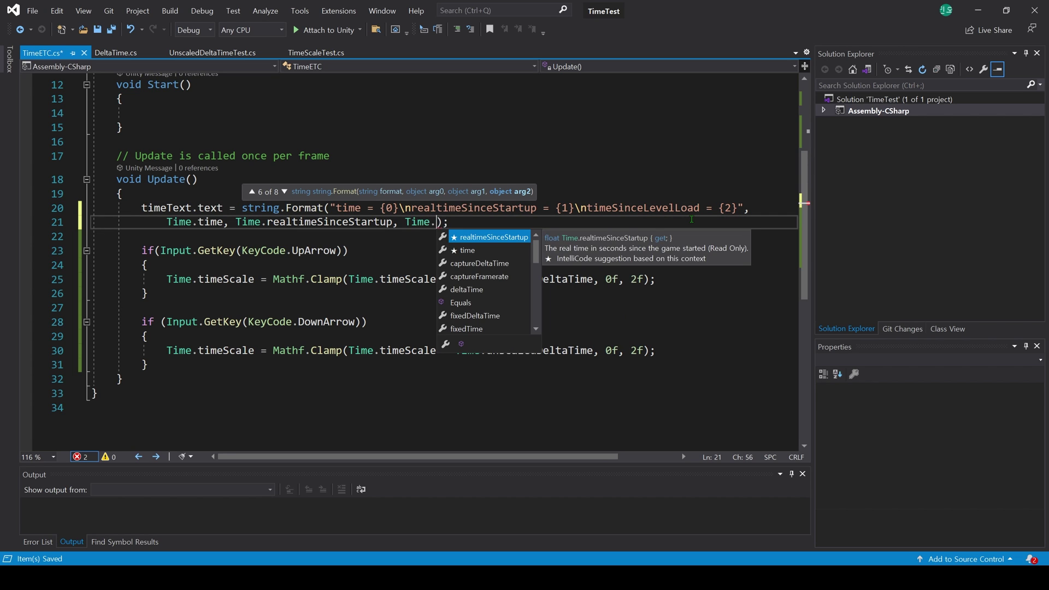
type(".ti")
key("Up")
key("Tab")
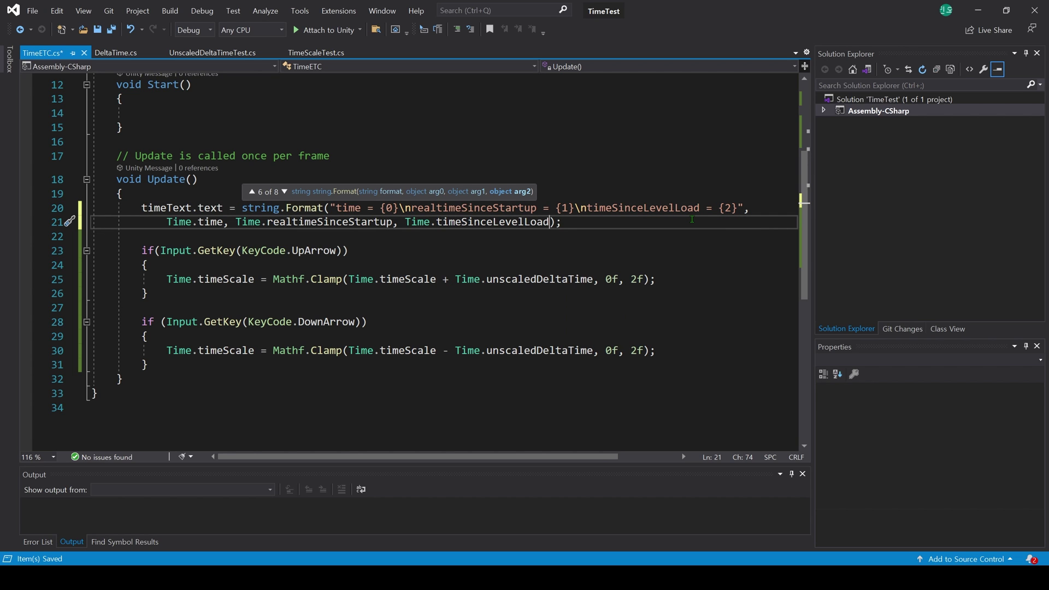
key("Escape")
scroll(384, 128, "up", 4)
left_click(384, 128)
Step: Add 'using UnityEngine.SceneManagement;' to the script
key("ctrl+d")
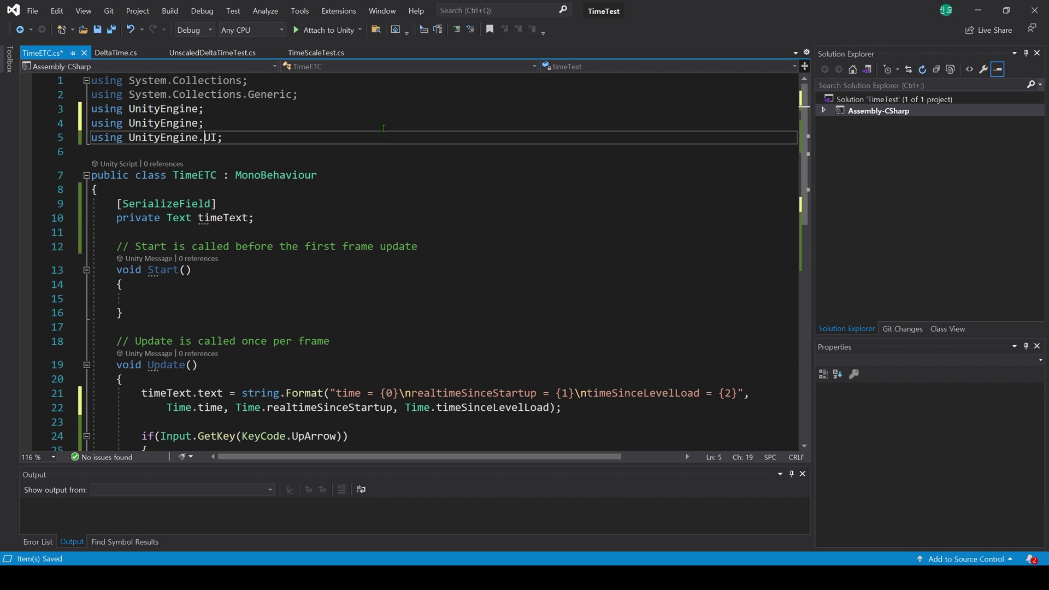
key("Up")
key("BackSpace")
type(".Sce")
key("Return")
key("BackSpace")
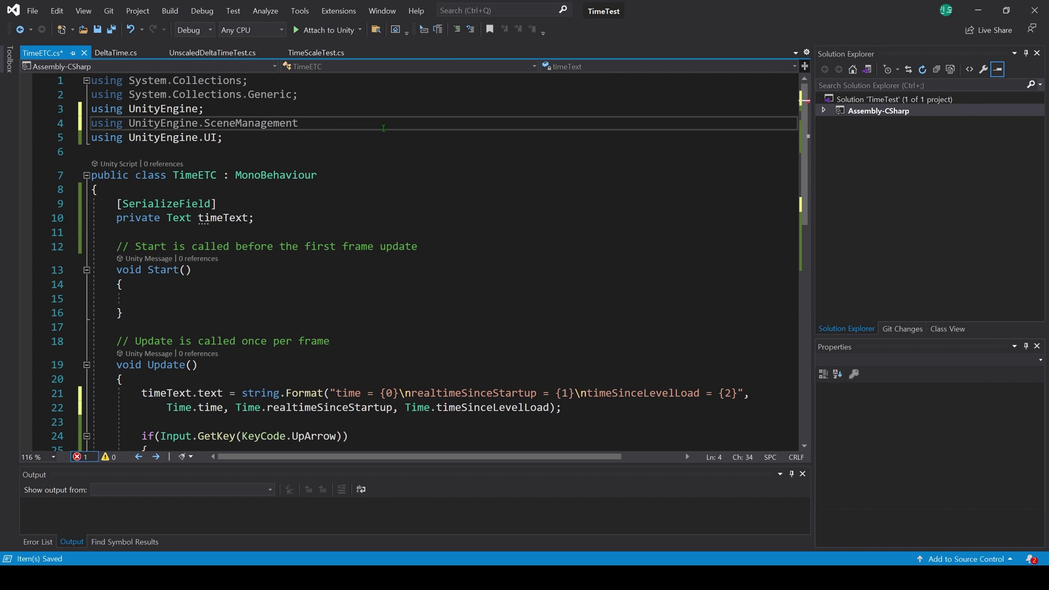
type(";")
Step: Add an if(Input.GetKeyDown(KeyCode.Space)) block calling SceneManager.LoadScene(0)
key("ctrl+minus")
type("if(Input.GetKeyDown")
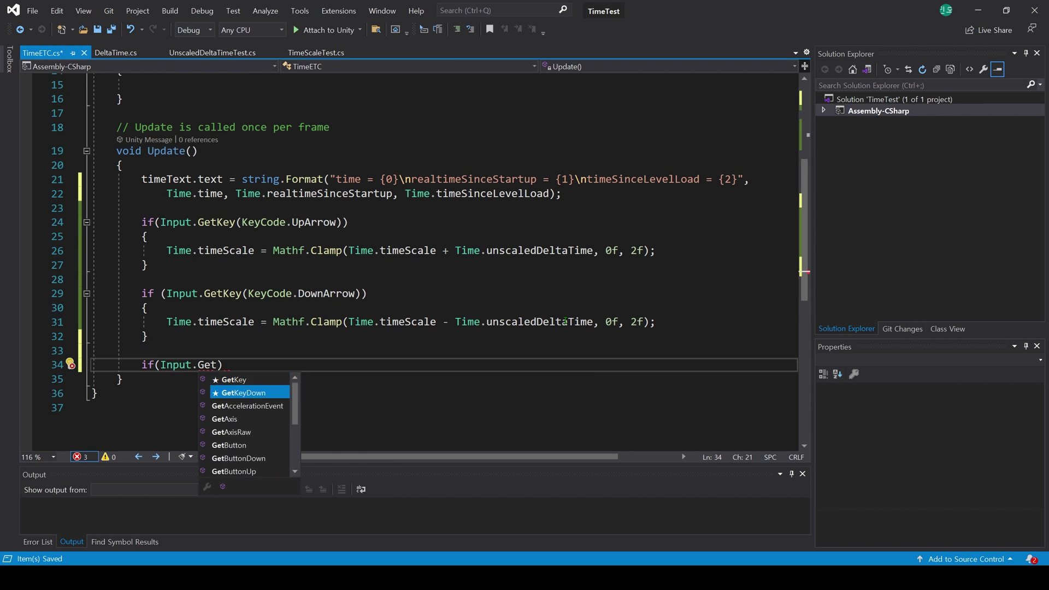
type("(KeyCode.Space))")
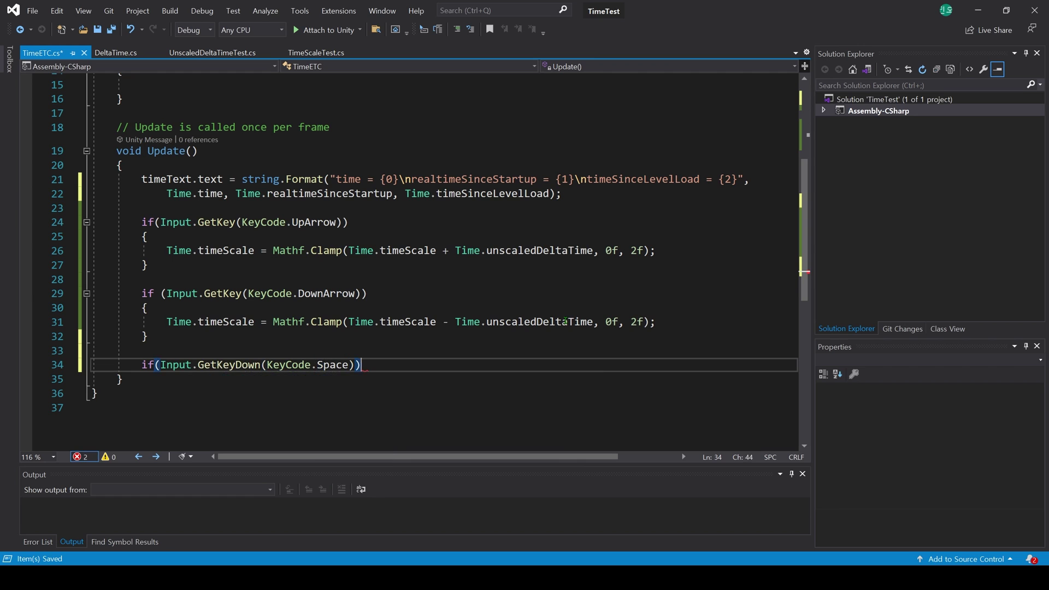
key("Return")
type("{")
key("Return")
type("SceneManager.")
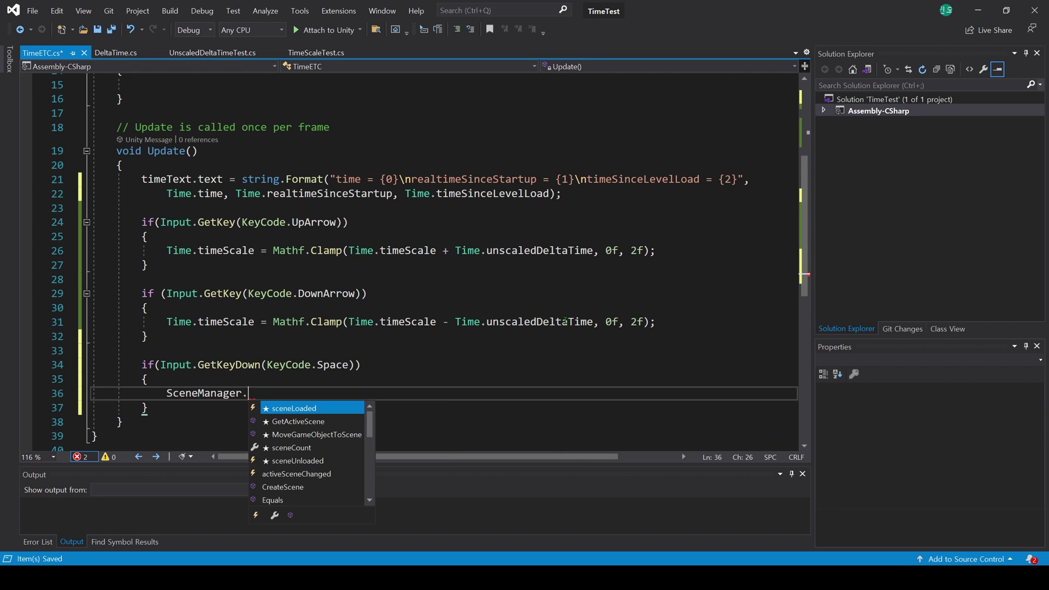
type("LoadScene(0);")
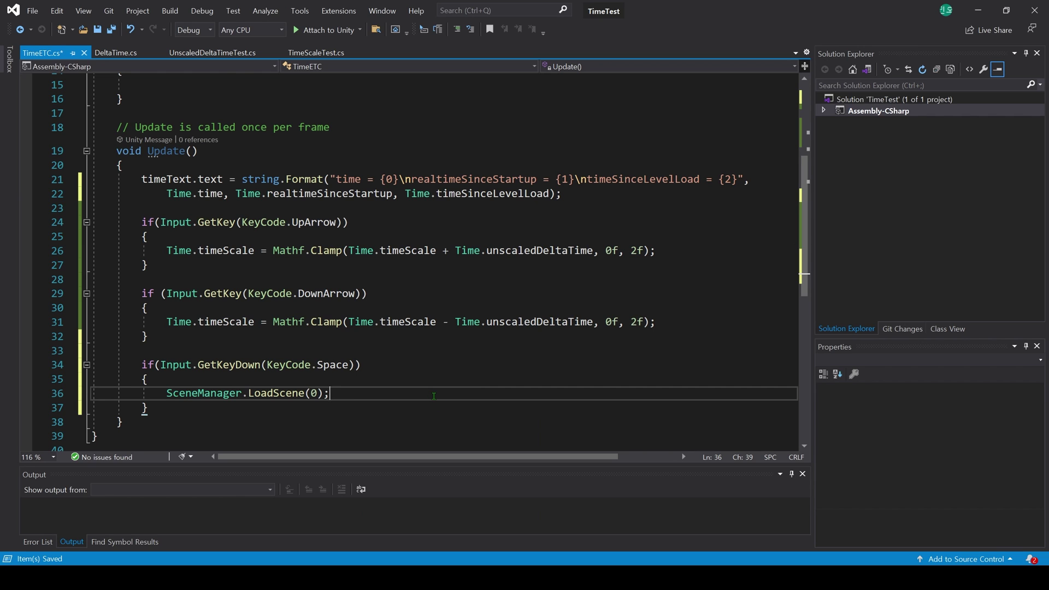
Step: In Unity's Build Settings, add Scenes/TimeETC as scene 0
key("alt+Tab")
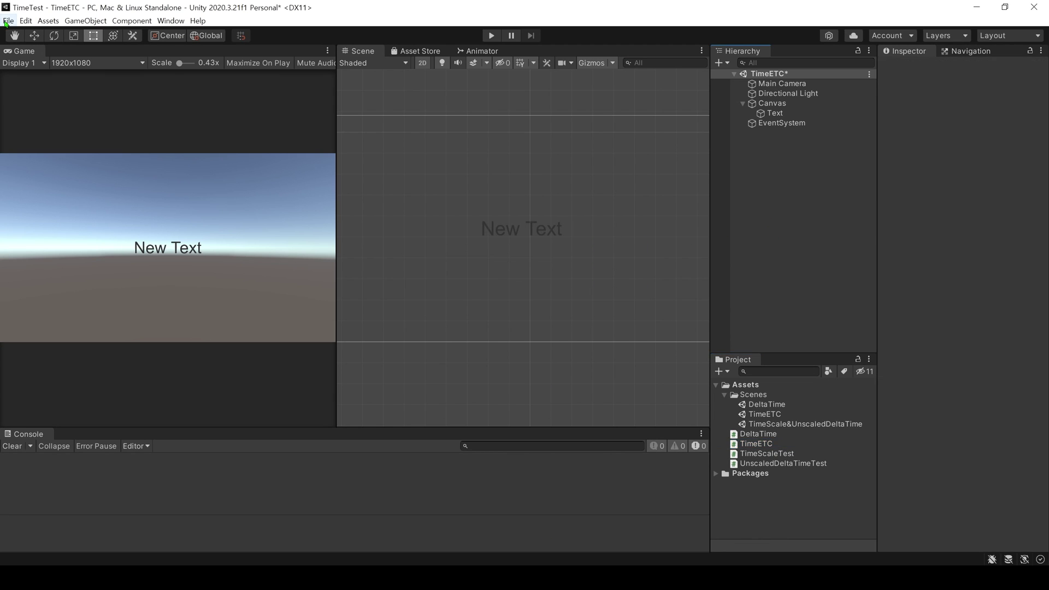
left_click(8, 20)
left_click(33, 158)
mouse_move(650, 200)
left_mouse_down()
mouse_move(596, 198)
mouse_move(278, 81)
mouse_move(240, 106)
left_mouse_up()
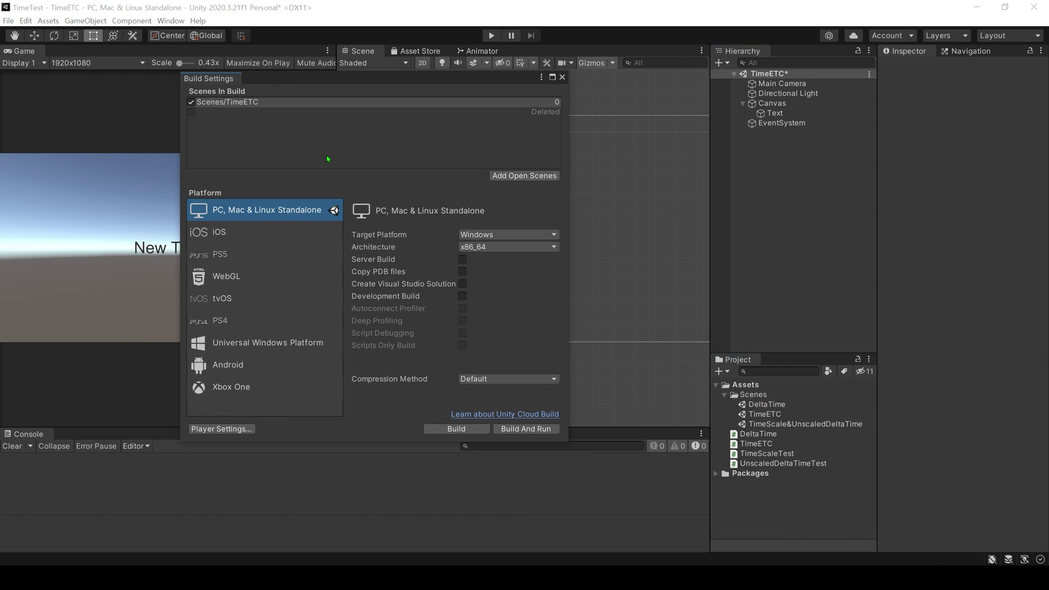
left_click(562, 76)
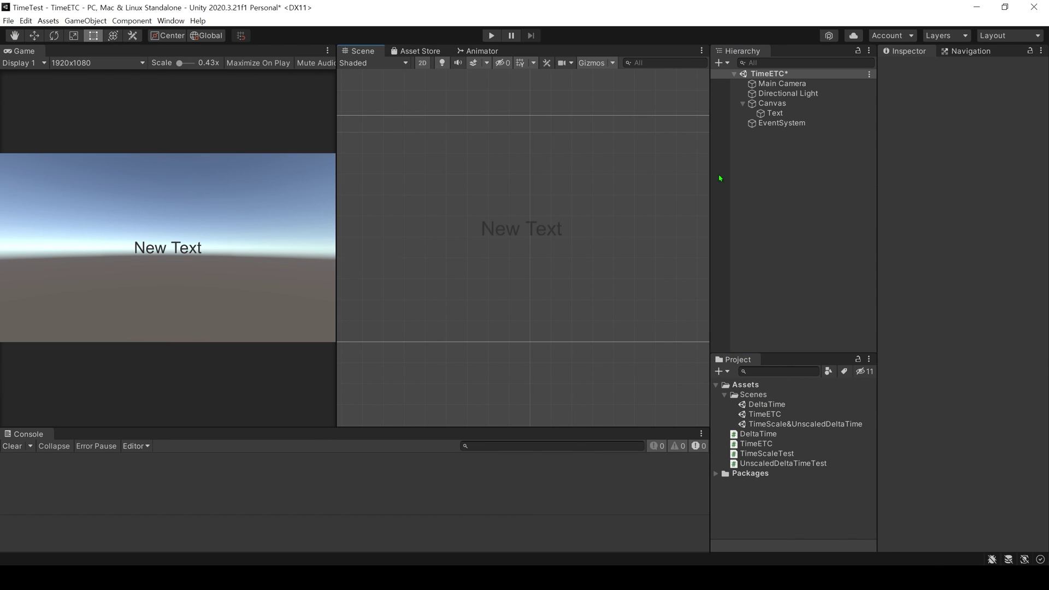
Step: Run the scene and reload it twice, watching timeSinceLevelLoad restart from zero
left_click(492, 36)
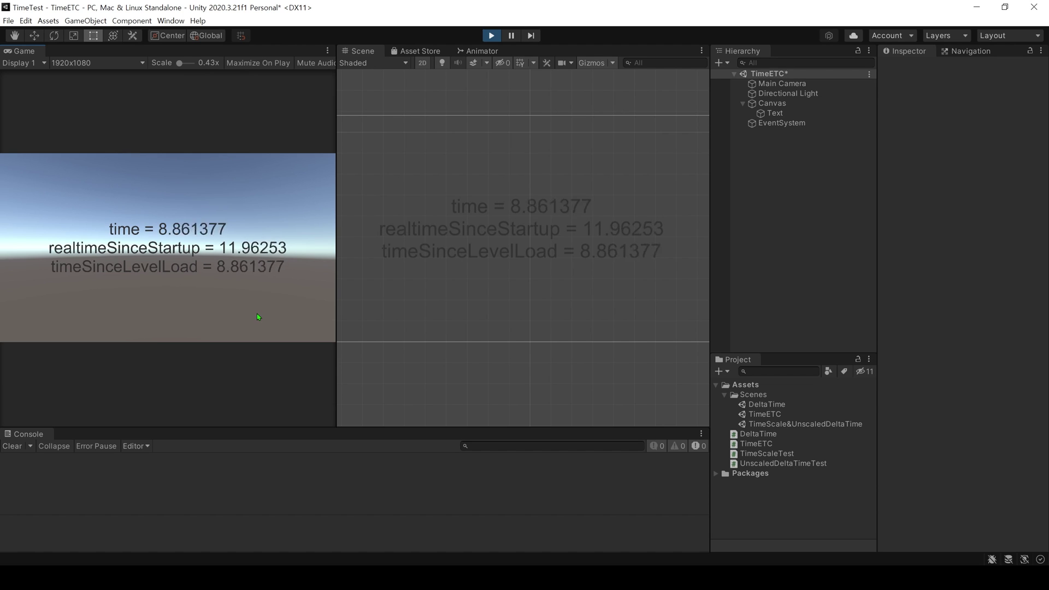
left_click(257, 313)
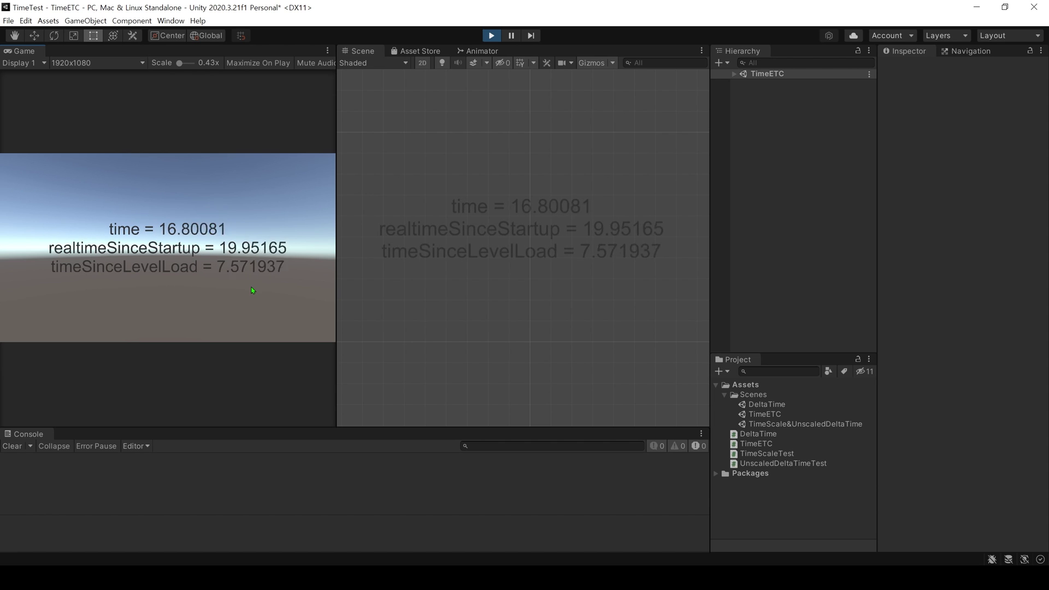
left_click(217, 280)
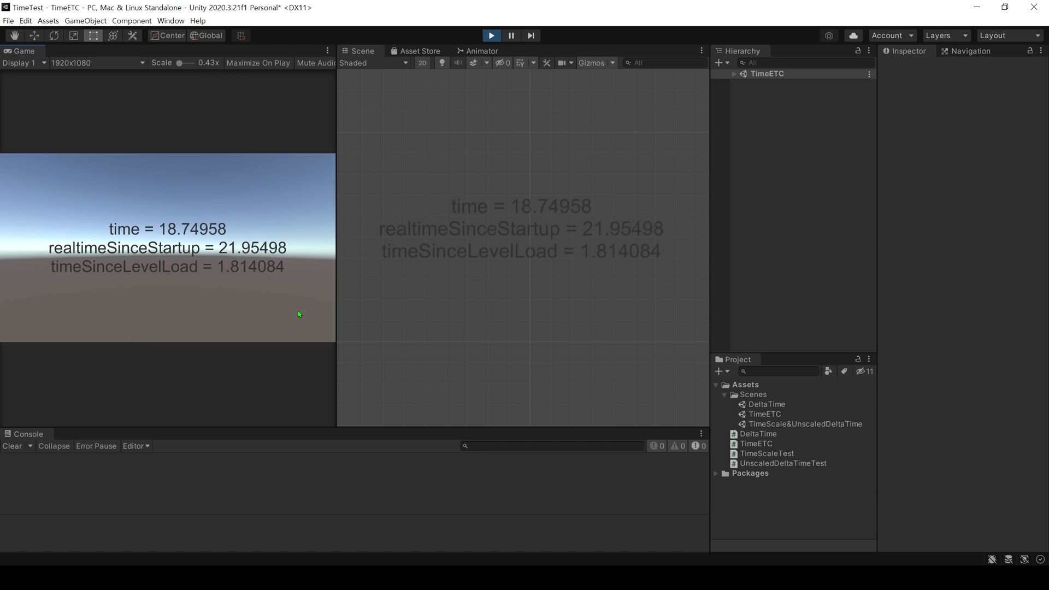